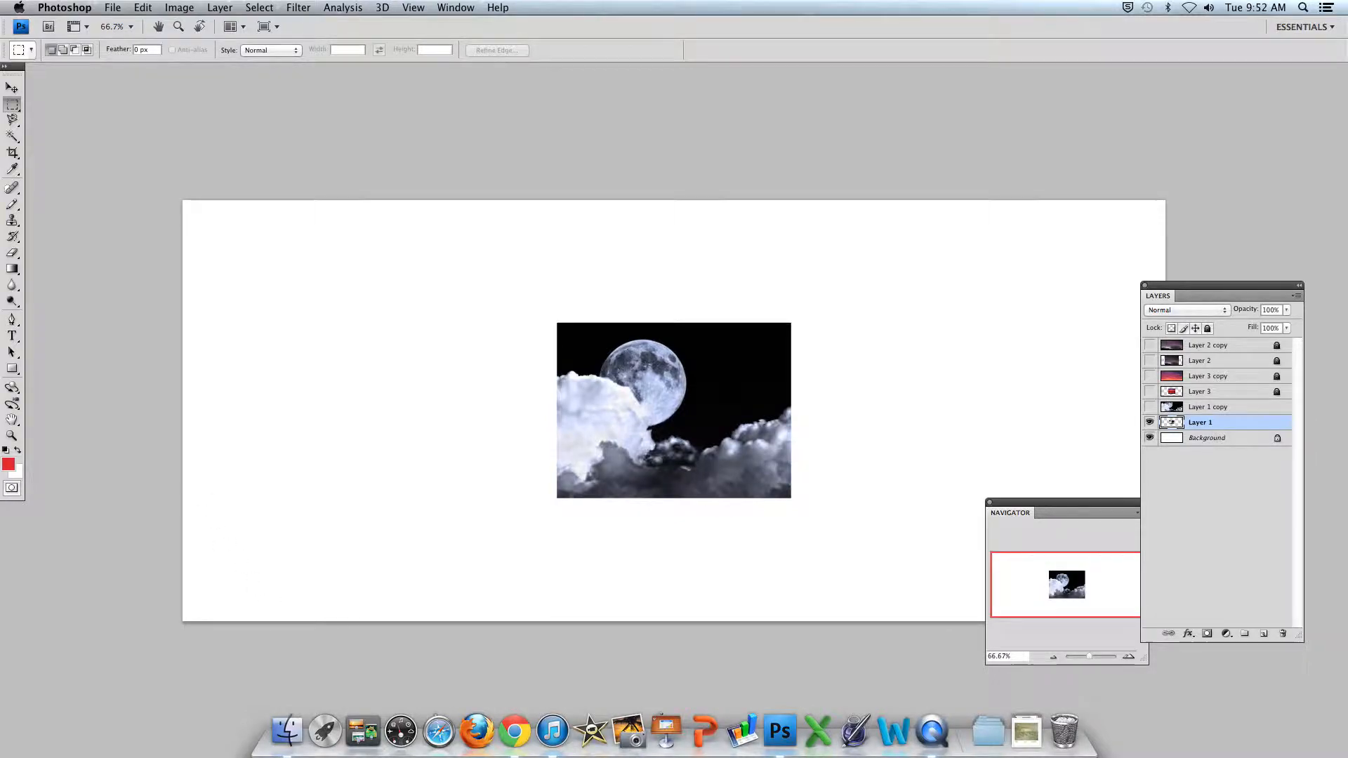
- Turn on automatic hiding of the Dock and check that the Layers and Navigator panels are enabled
{"action": "left_click", "coordinate": [18, 9]}
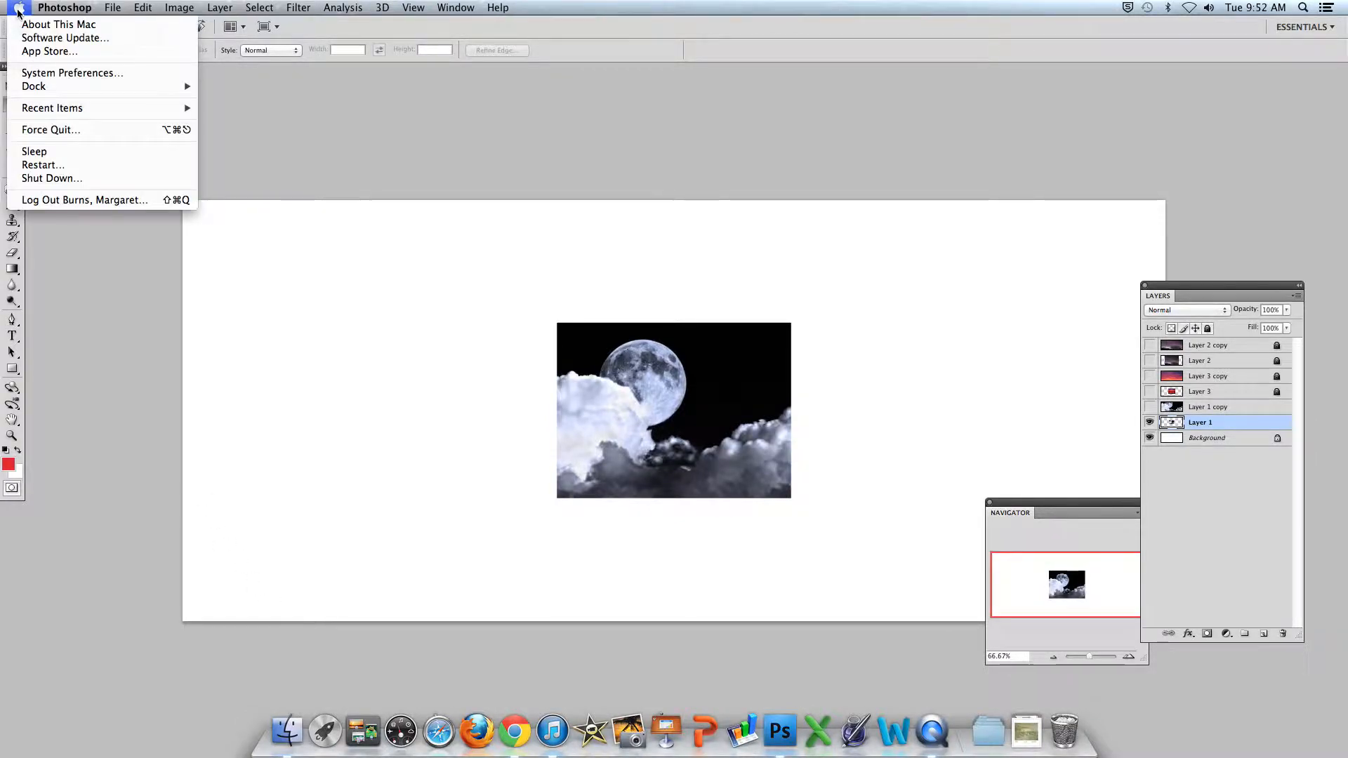
{"action": "mouse_move", "coordinate": [27, 87]}
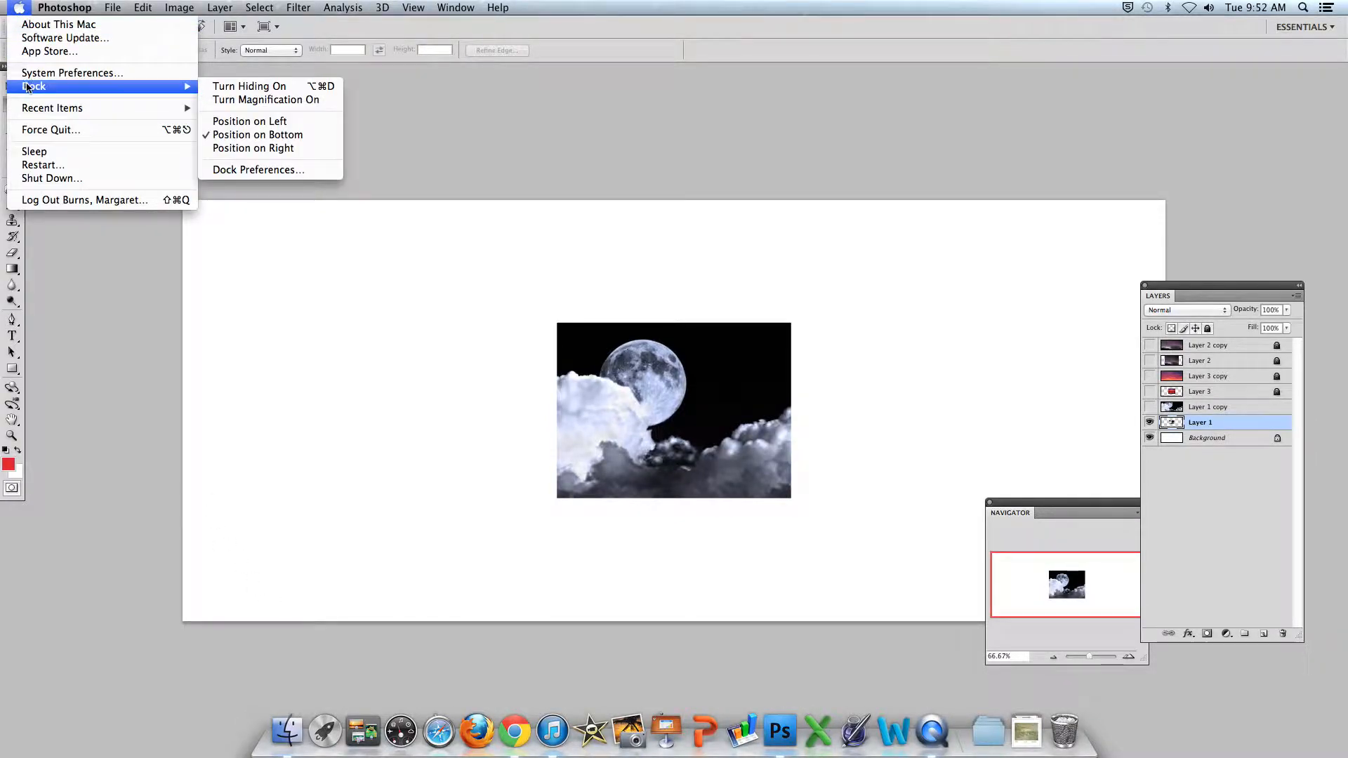
{"action": "left_click", "coordinate": [216, 87]}
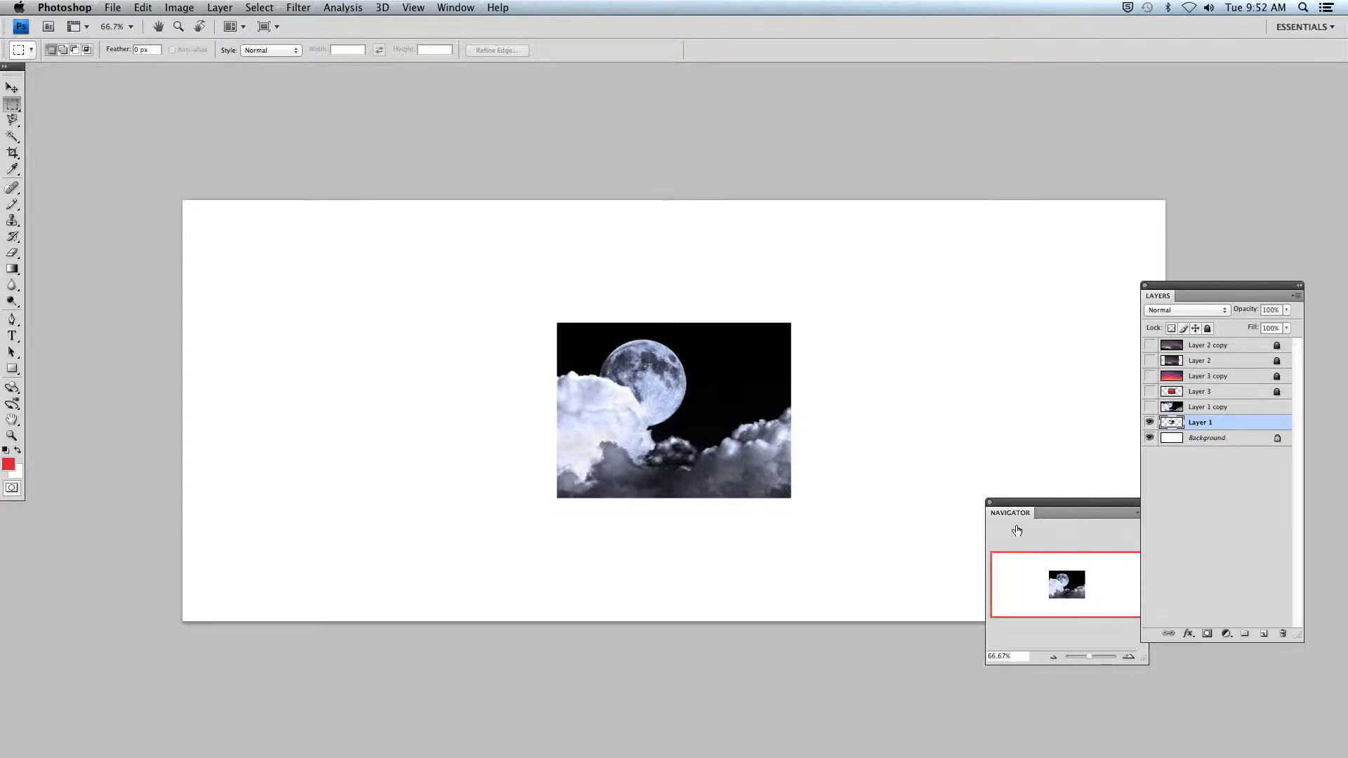
{"action": "left_click", "coordinate": [457, 8]}
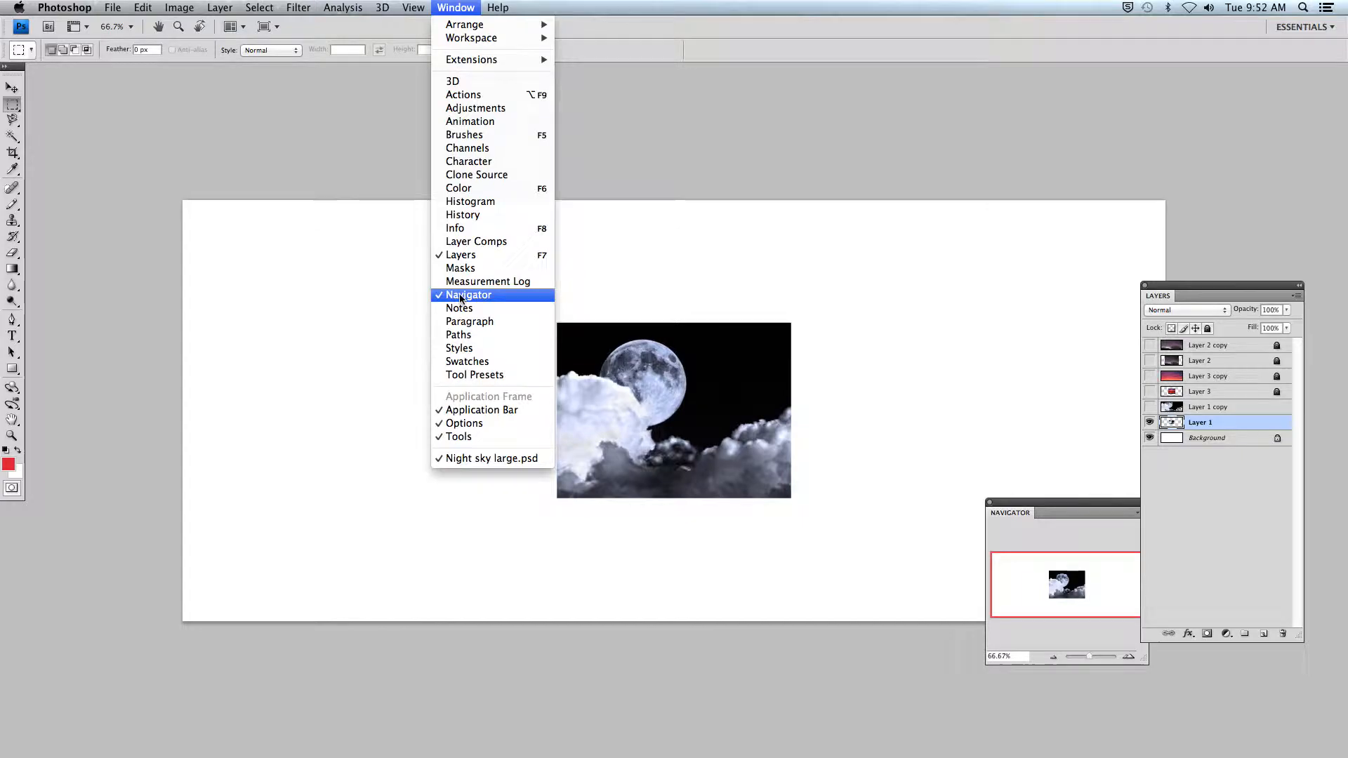
{"action": "left_click", "coordinate": [722, 135]}
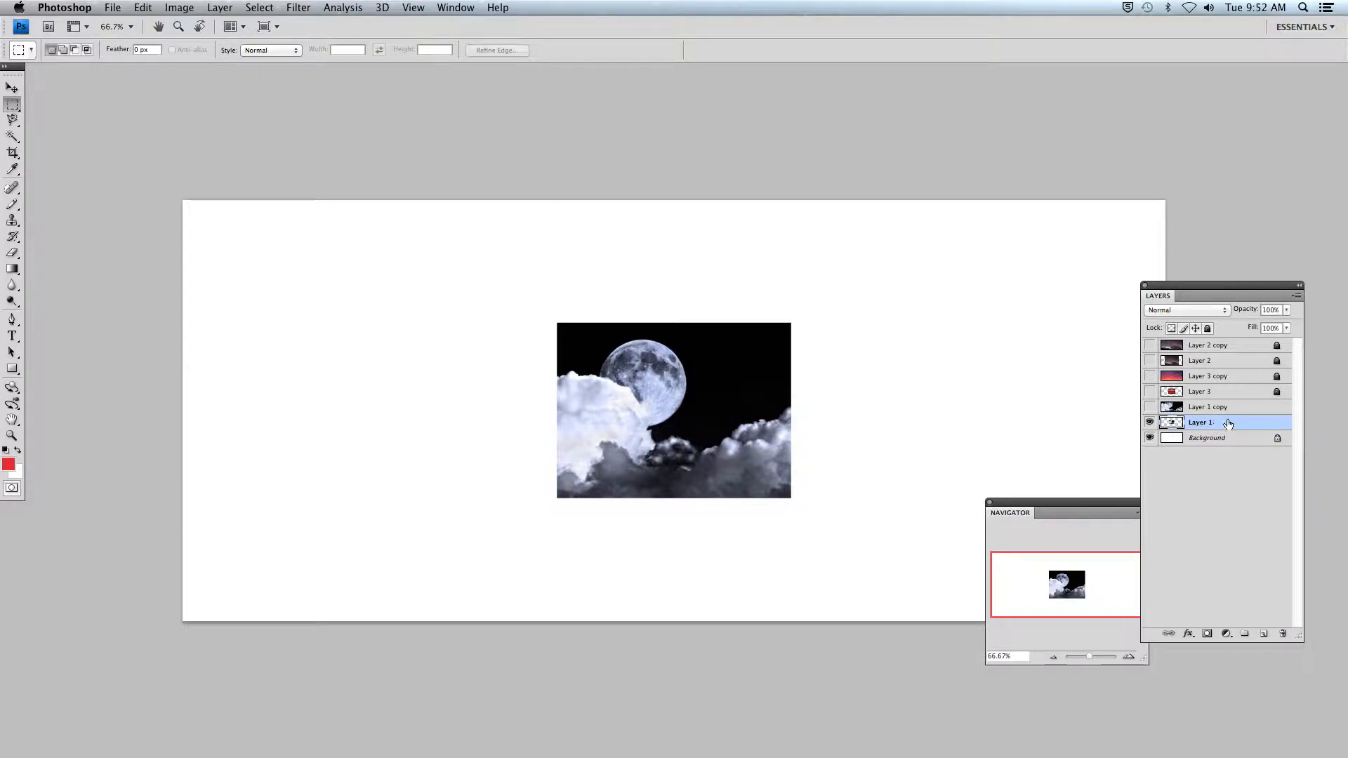
- Lock Layer 1 and duplicate it, then hide the original and unlock the copy for editing
{"action": "left_click", "coordinate": [1209, 330]}
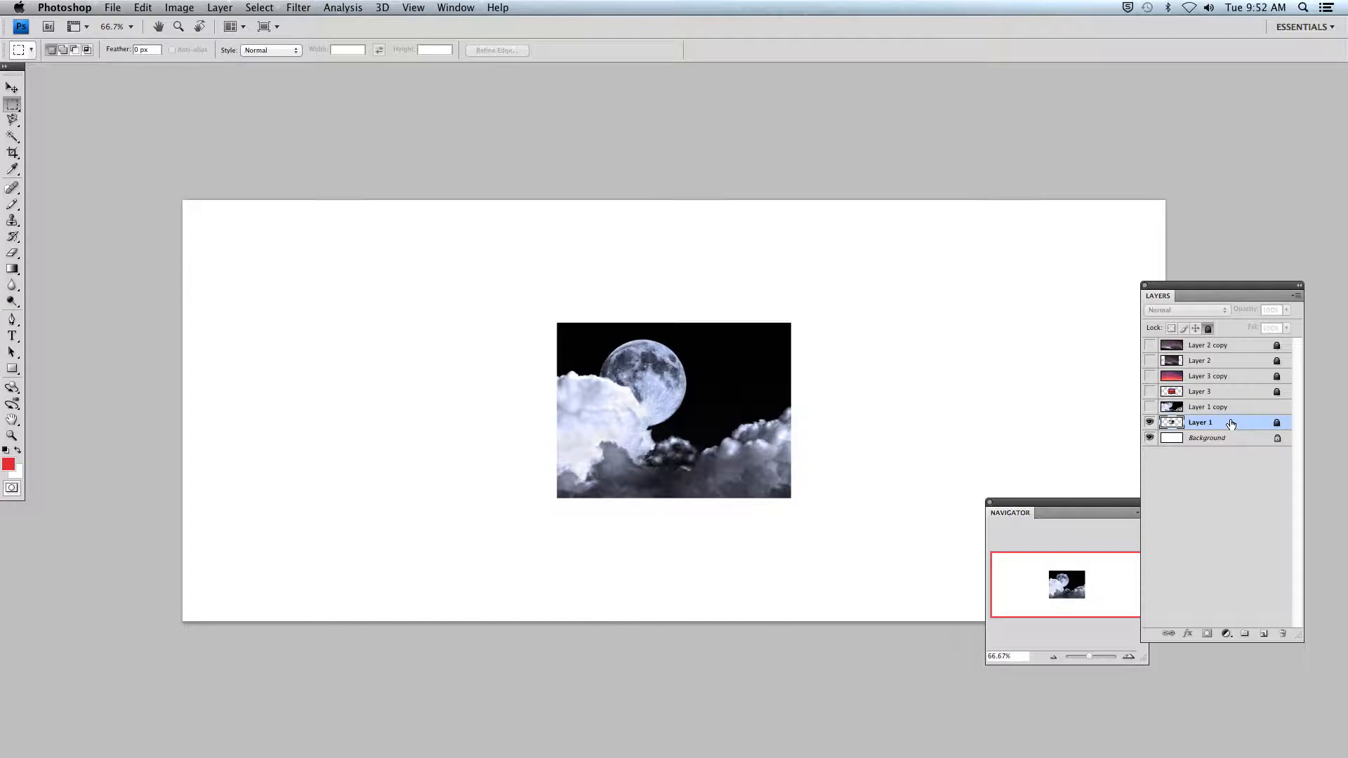
{"action": "left_click_drag", "start_coordinate": [1231, 422], "coordinate": [1263, 634]}
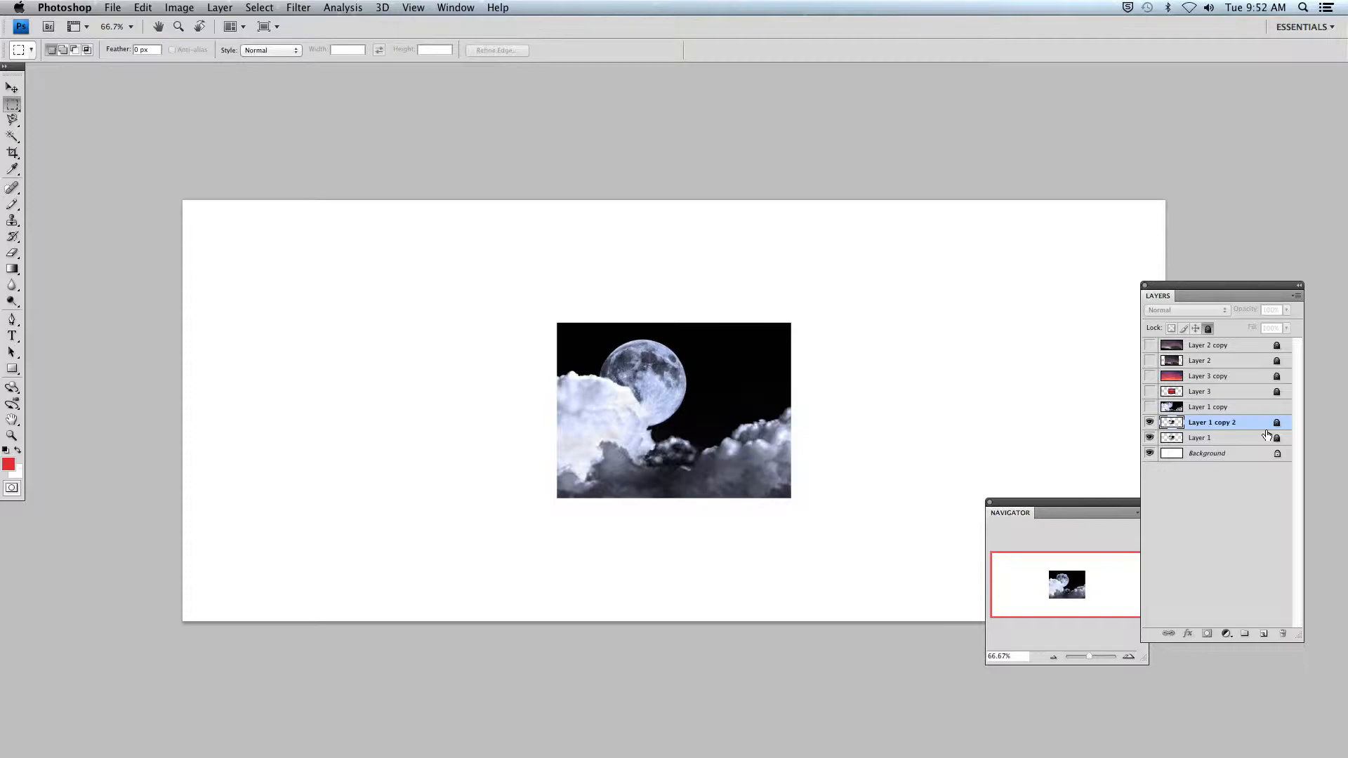
{"action": "left_click", "coordinate": [1148, 440]}
{"action": "left_click", "coordinate": [1208, 328]}
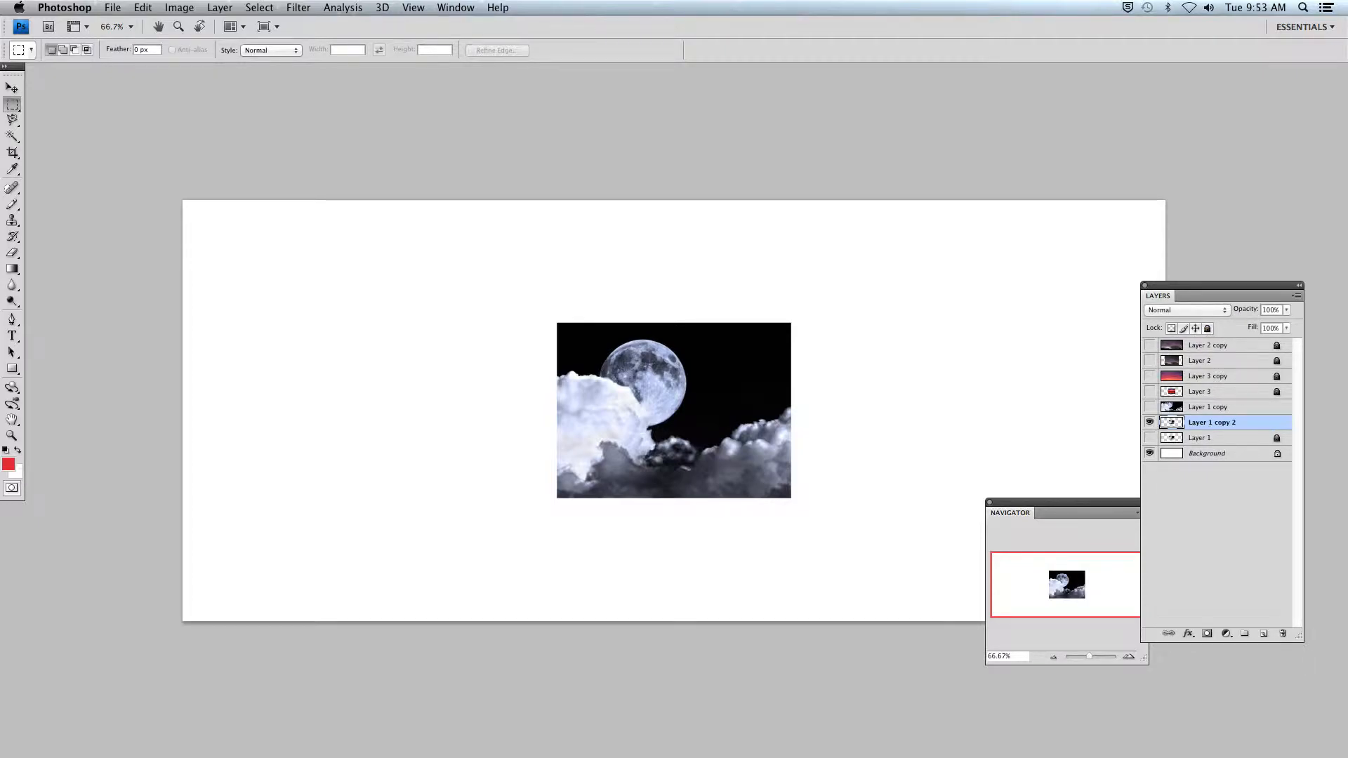
- Move the Navigator panel clear of the Layers panel and zoom the document out to about 27%
{"action": "left_click_drag", "start_coordinate": [1019, 514], "coordinate": [79, 269]}
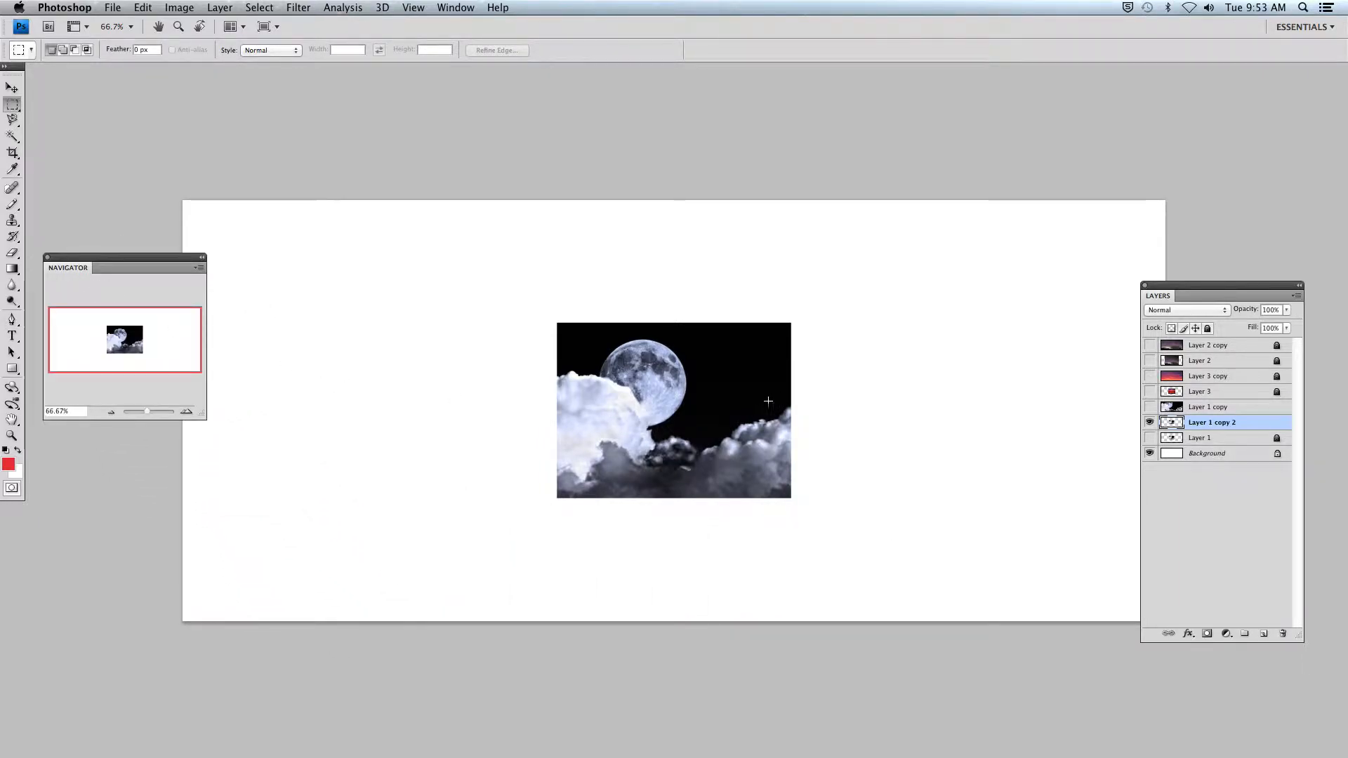
{"action": "left_click_drag", "start_coordinate": [149, 409], "coordinate": [143, 411]}
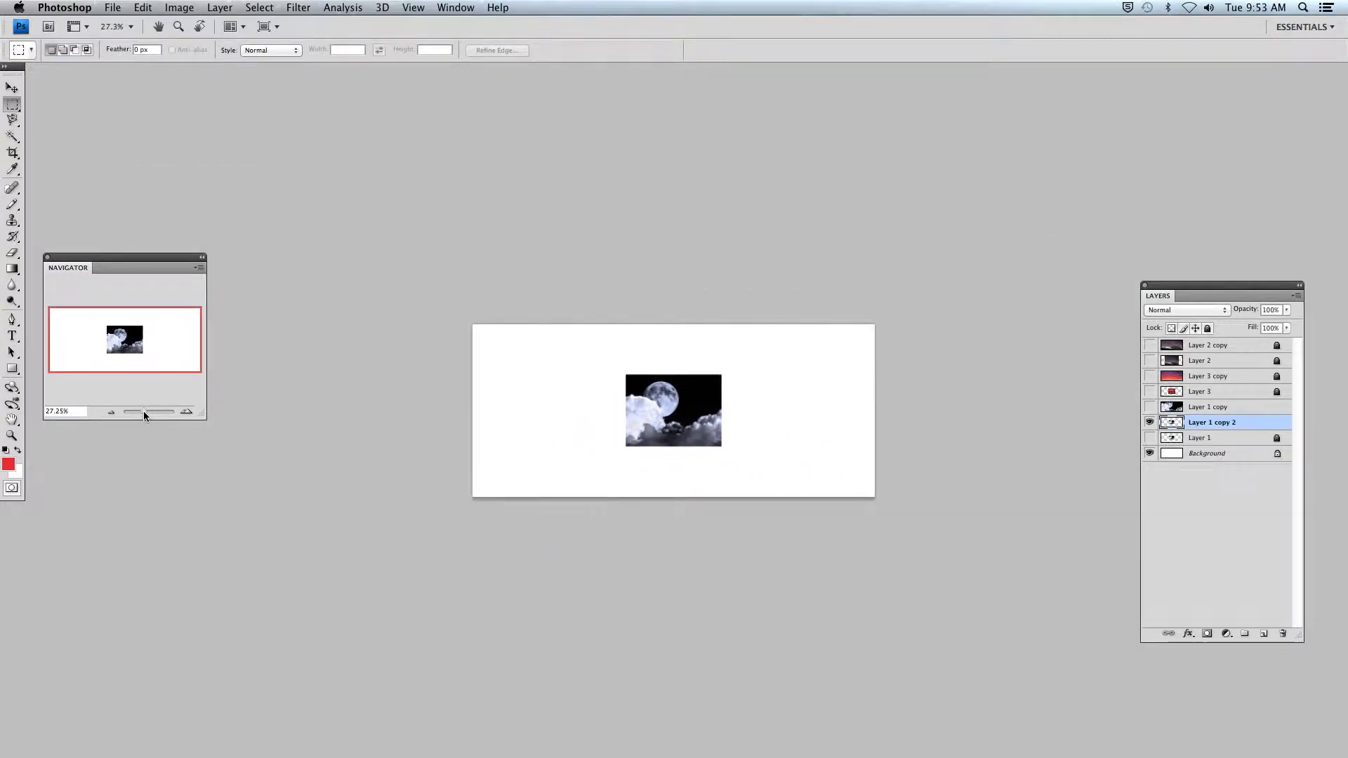
{"action": "left_click", "coordinate": [144, 8]}
{"action": "left_click", "coordinate": [143, 264]}
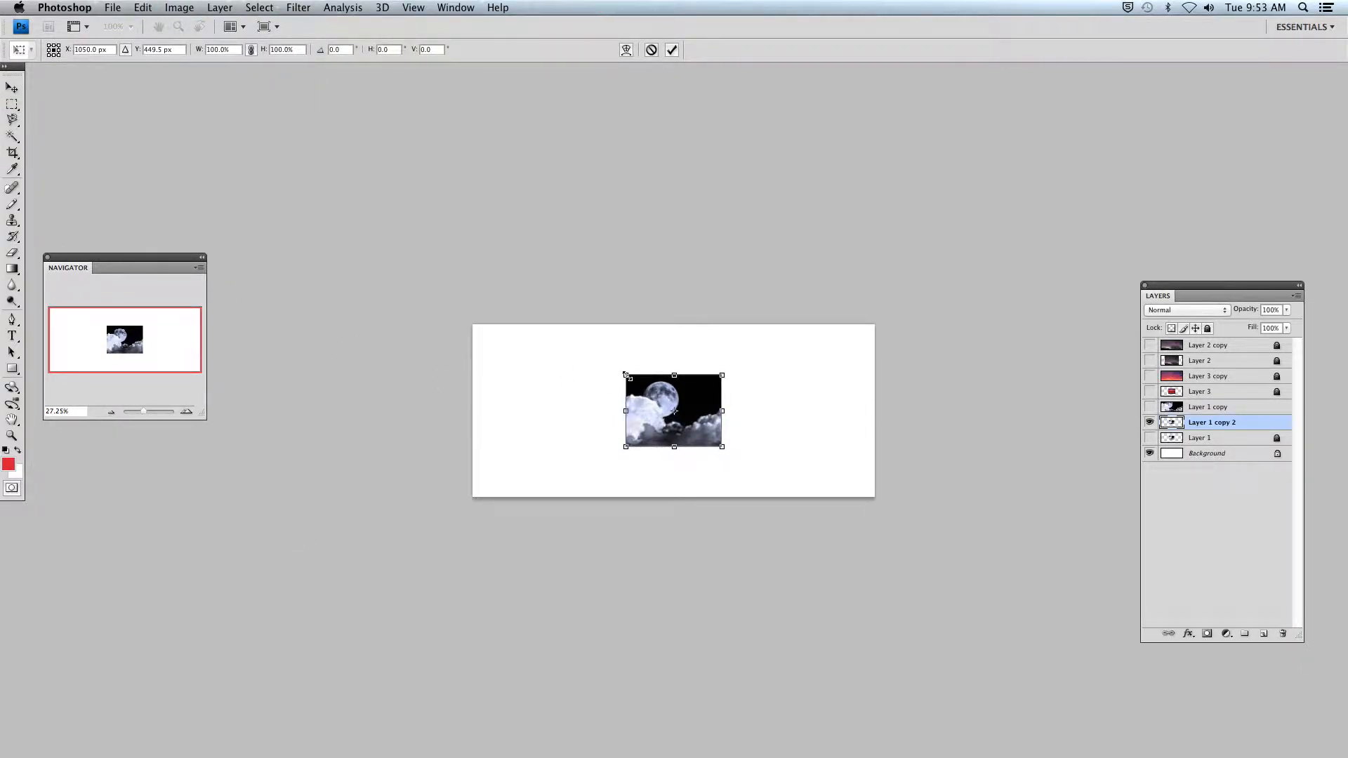
{"action": "left_click_drag", "start_coordinate": [626, 376], "coordinate": [421, 277]}
{"action": "left_click_drag", "start_coordinate": [615, 372], "coordinate": [731, 456]}
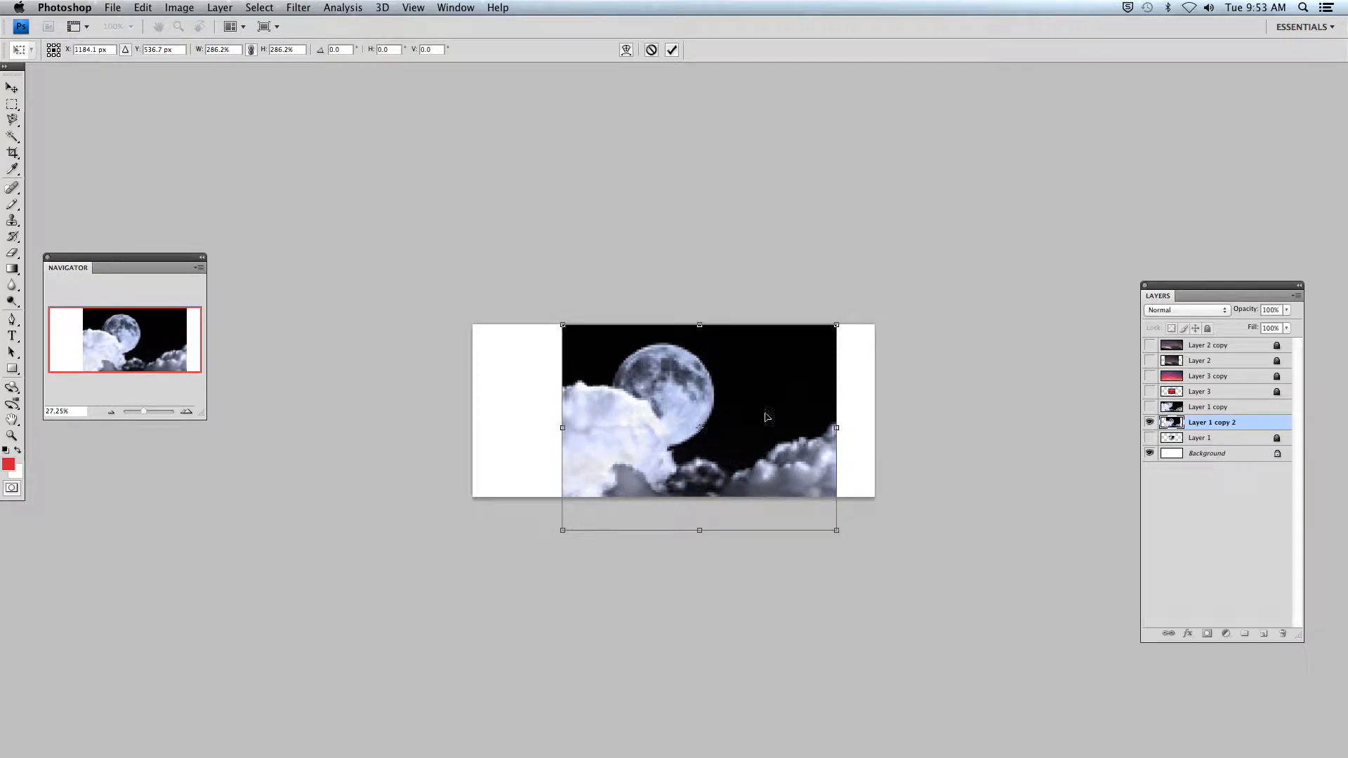
{"action": "left_click_drag", "start_coordinate": [838, 325], "coordinate": [892, 283]}
{"action": "left_click_drag", "start_coordinate": [806, 383], "coordinate": [731, 405]}
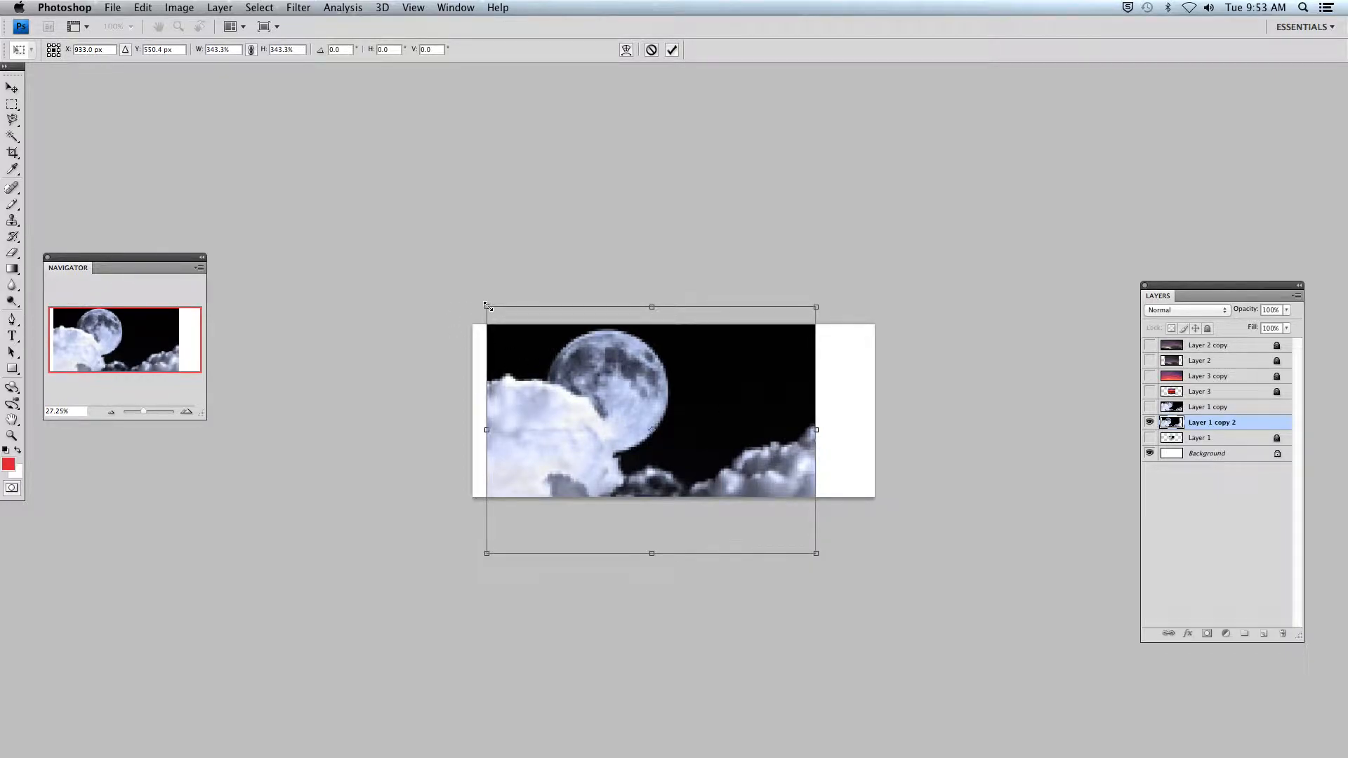
{"action": "left_click_drag", "start_coordinate": [488, 306], "coordinate": [440, 292]}
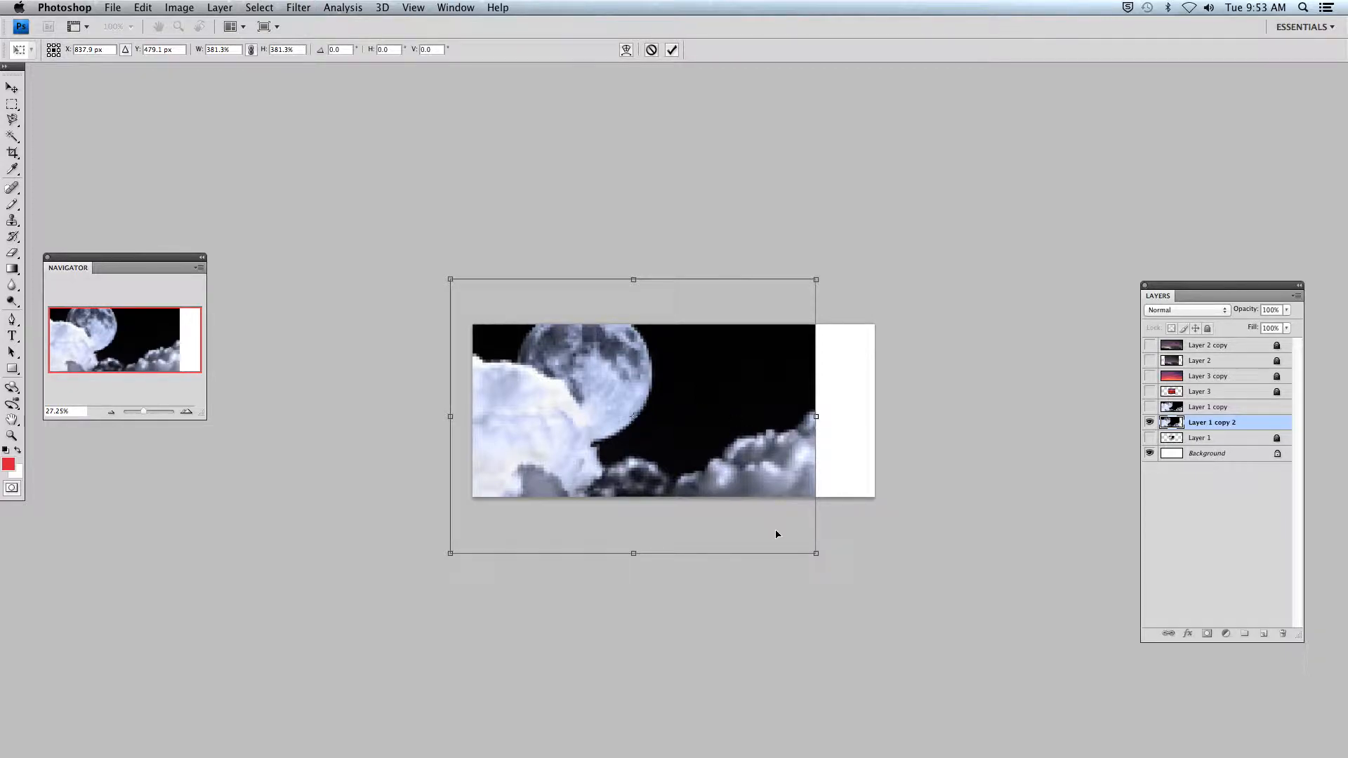
{"action": "left_click_drag", "start_coordinate": [814, 416], "coordinate": [925, 415]}
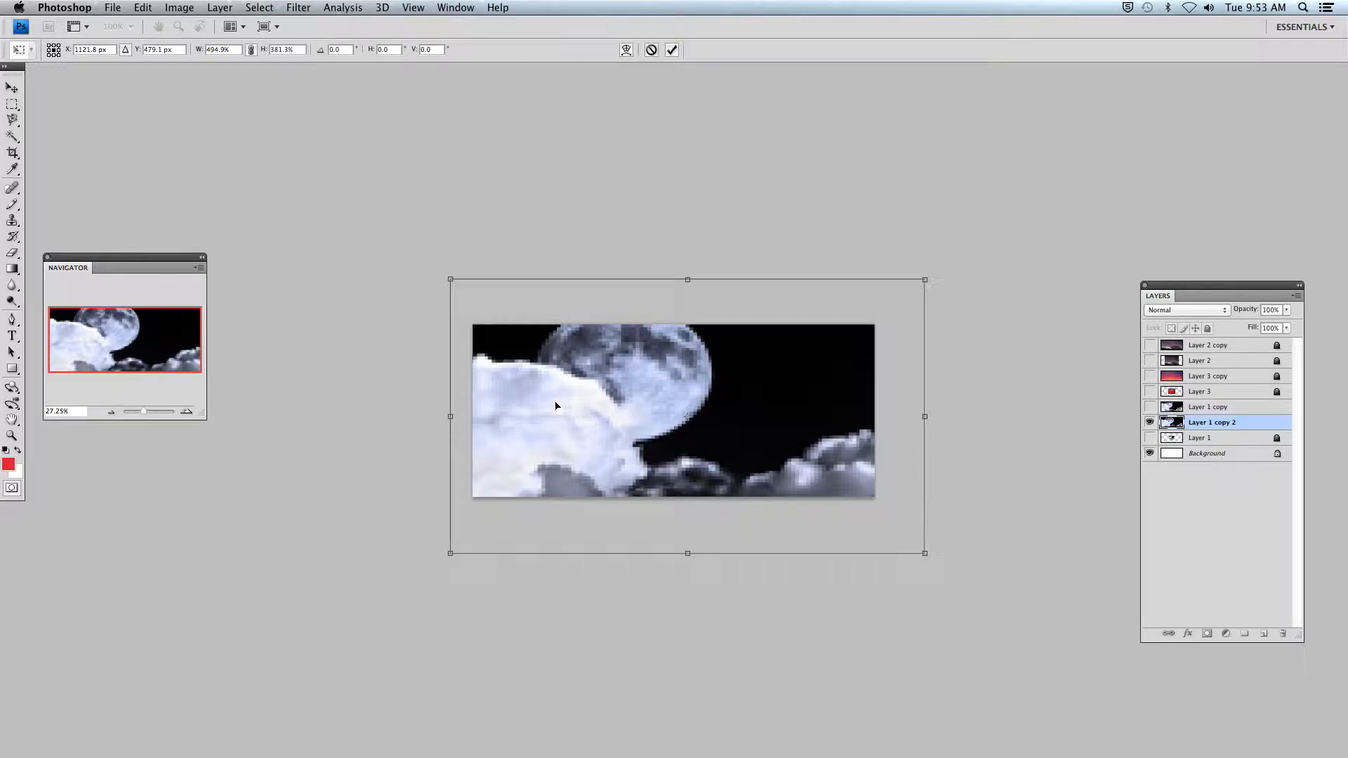
{"action": "key", "text": "Escape"}
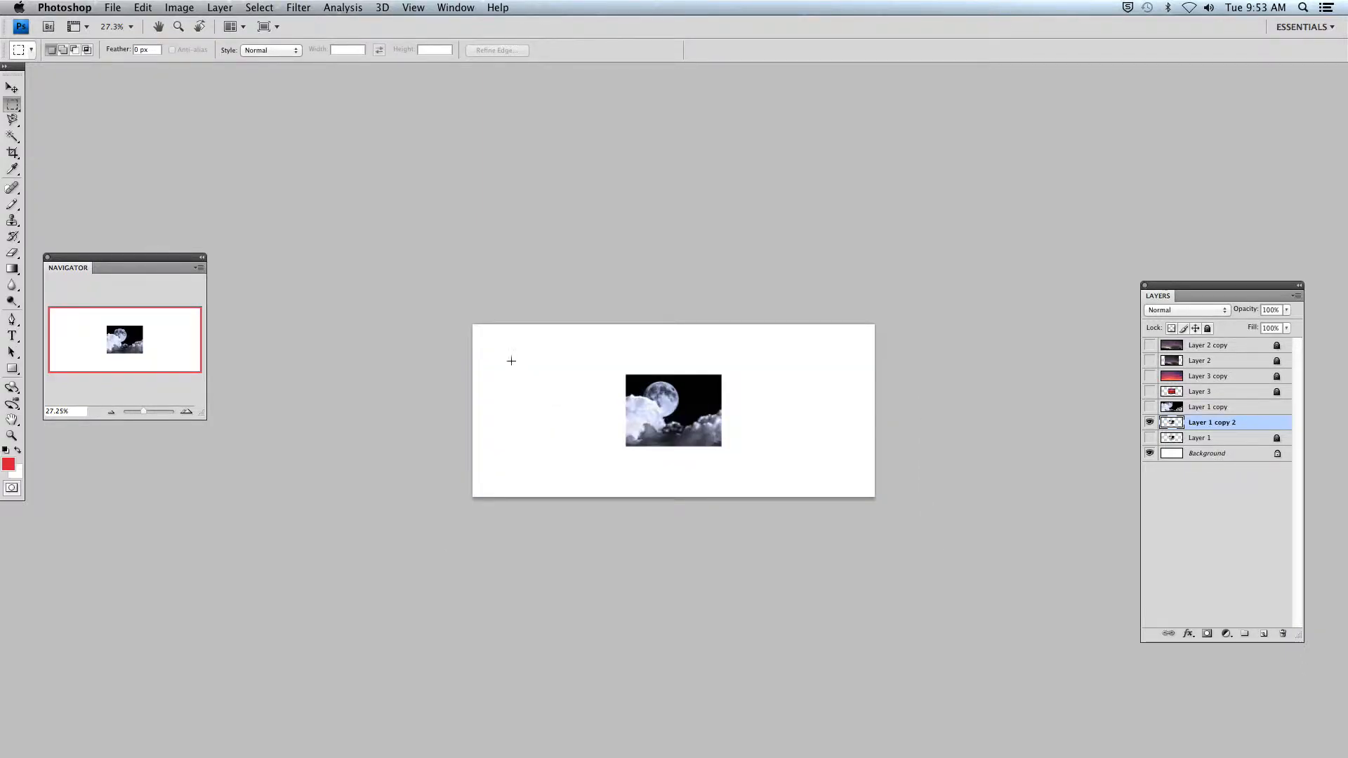
- Free Transform the moon layer copy proportionally to about 451.5% and position it to cover the whole canvas
{"action": "left_click", "coordinate": [142, 10]}
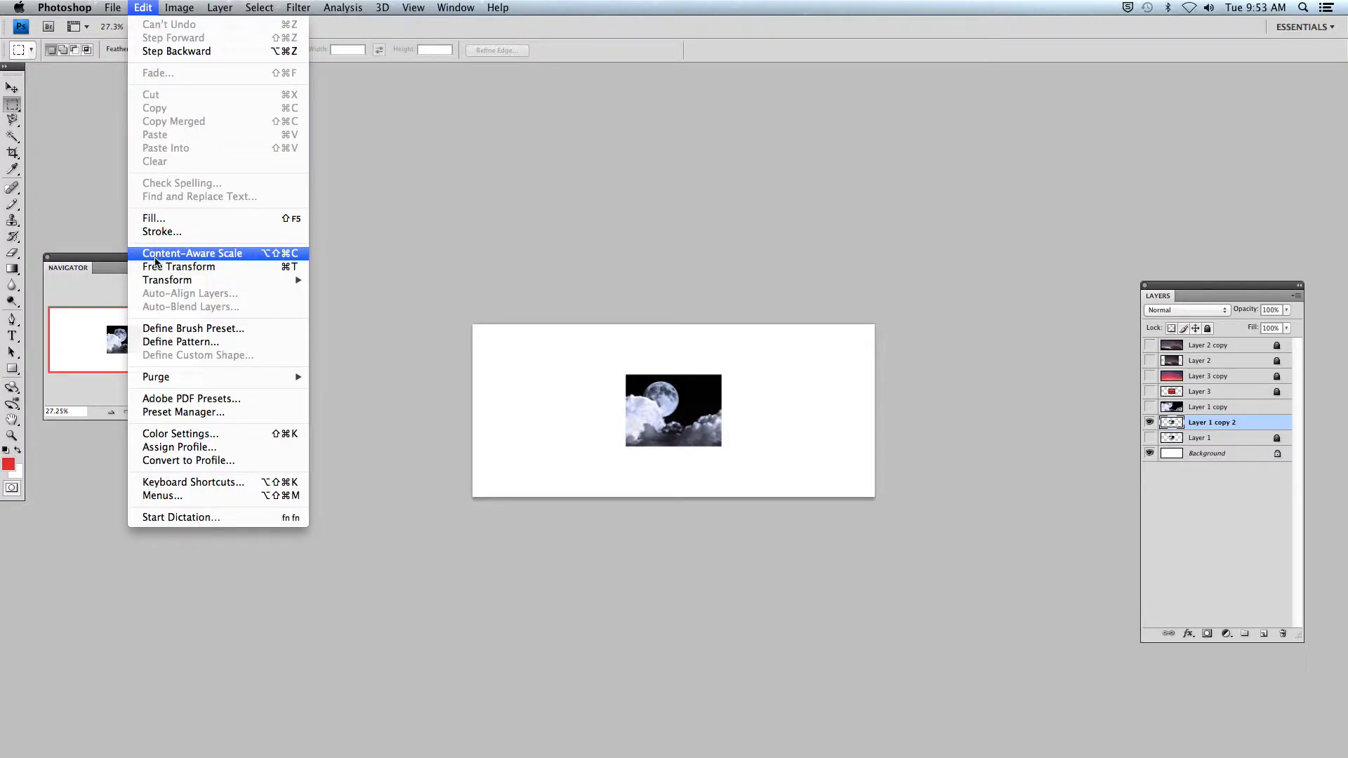
{"action": "left_click", "coordinate": [156, 268]}
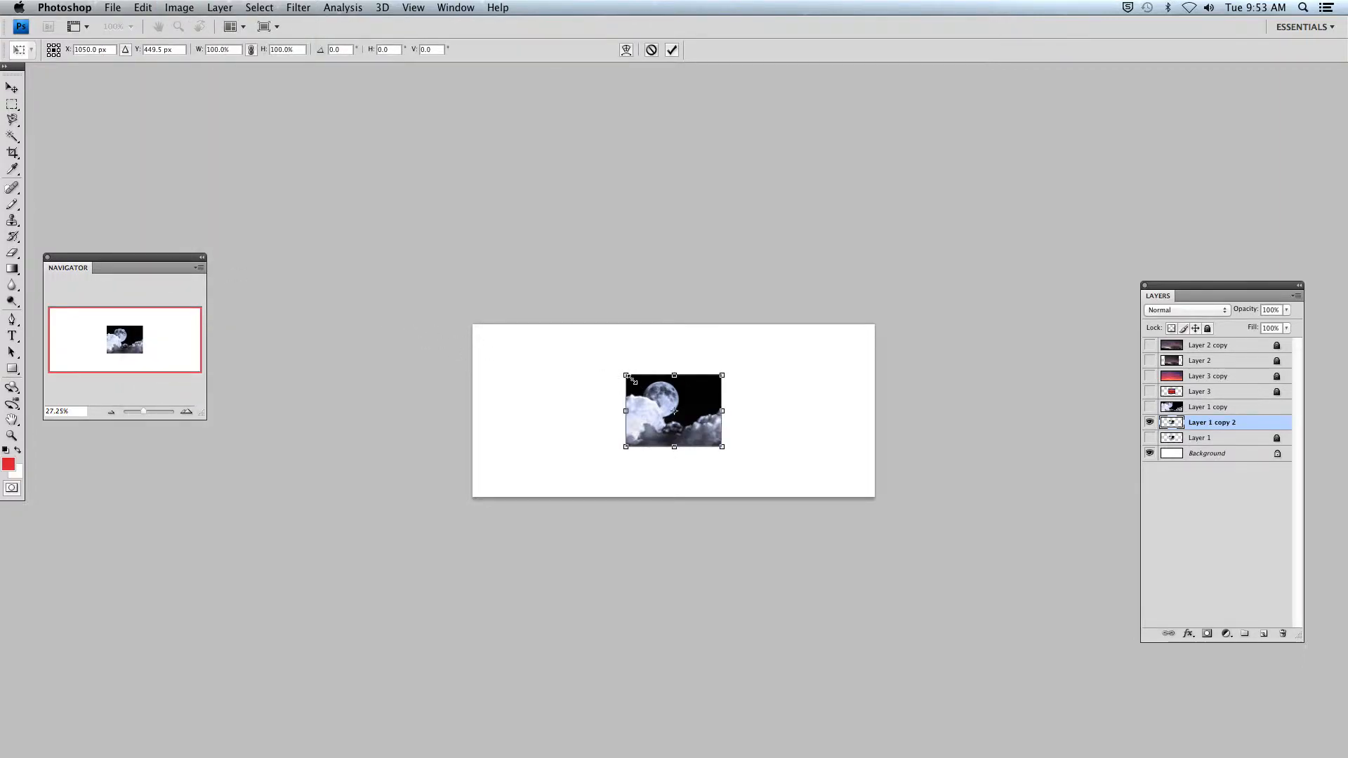
{"action": "left_click_drag", "start_coordinate": [626, 376], "coordinate": [447, 270]}
{"action": "left_click_drag", "start_coordinate": [626, 384], "coordinate": [721, 436]}
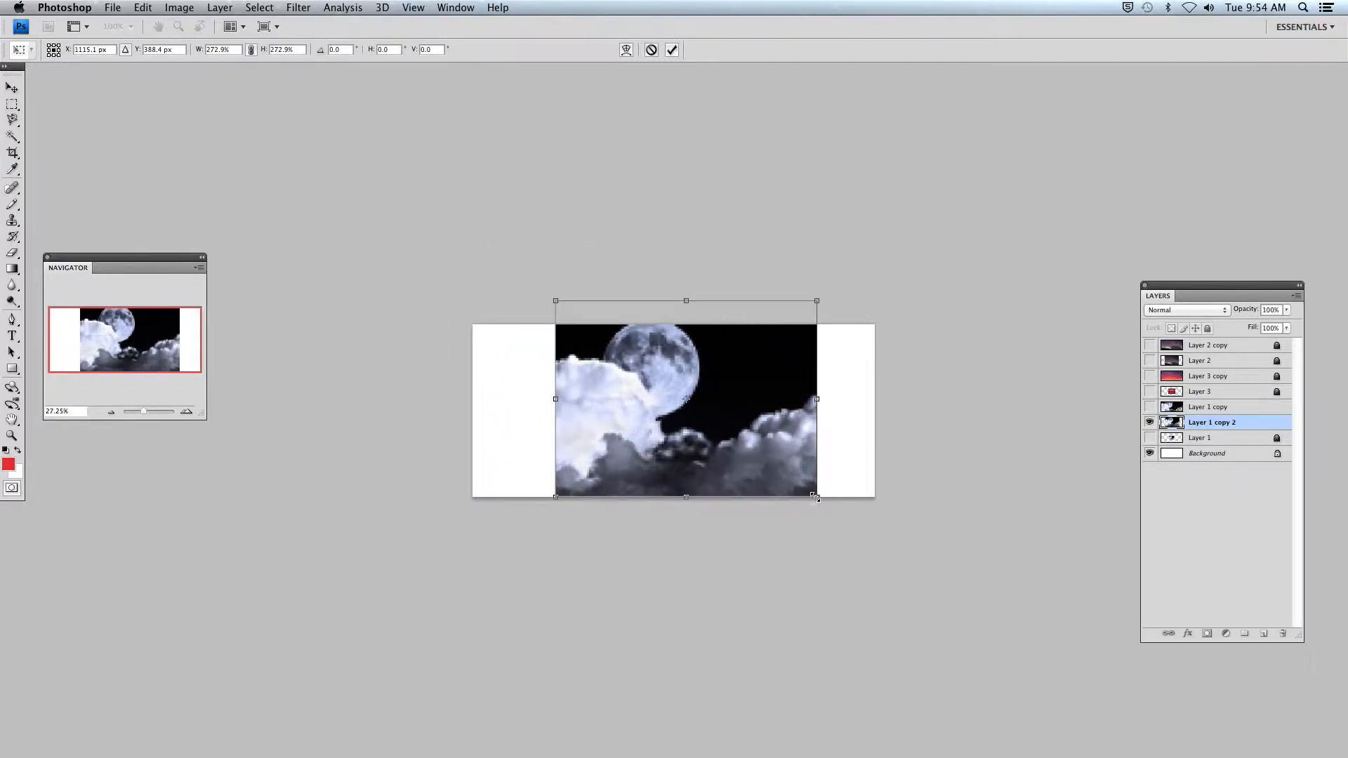
{"action": "left_click_drag", "start_coordinate": [814, 497], "coordinate": [894, 555]}
{"action": "left_click_drag", "start_coordinate": [553, 300], "coordinate": [414, 290]}
{"action": "left_click_drag", "start_coordinate": [577, 375], "coordinate": [584, 428]}
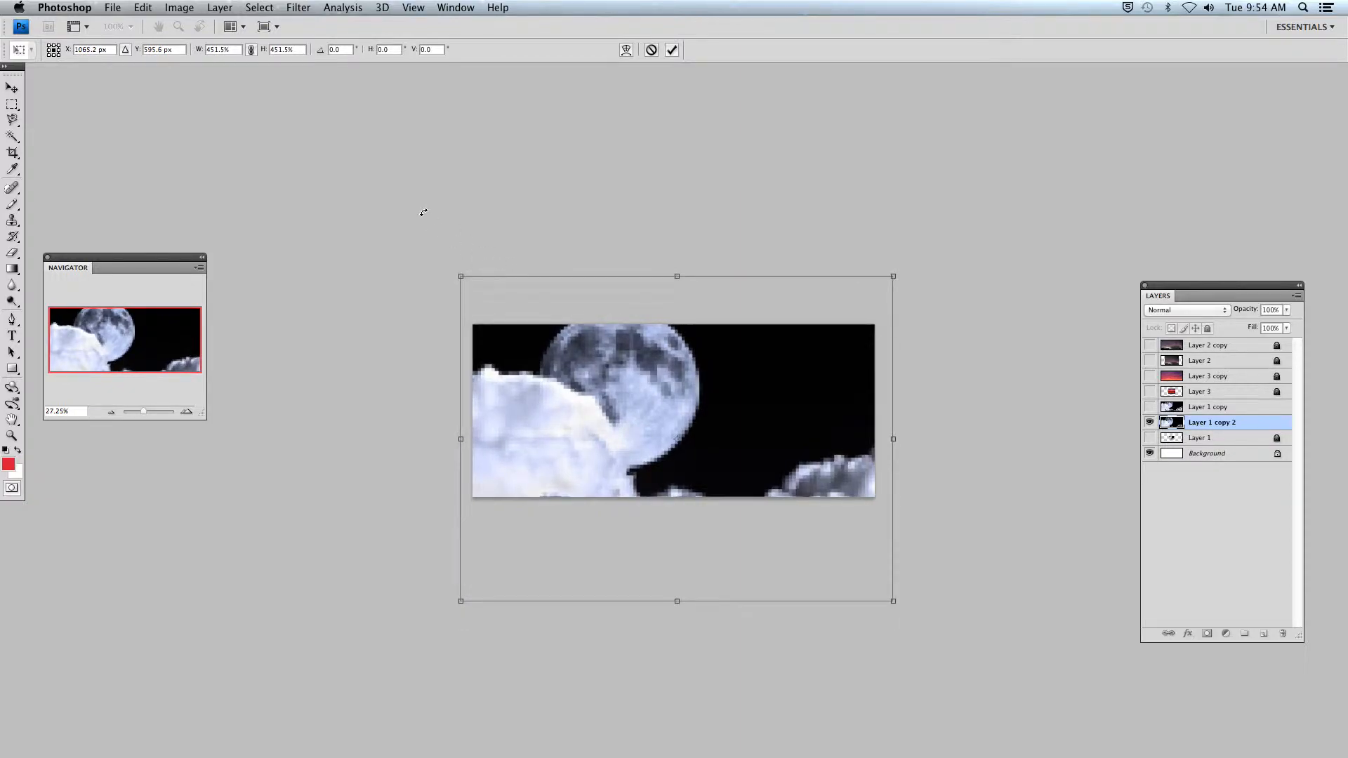
{"action": "key", "text": "Return"}
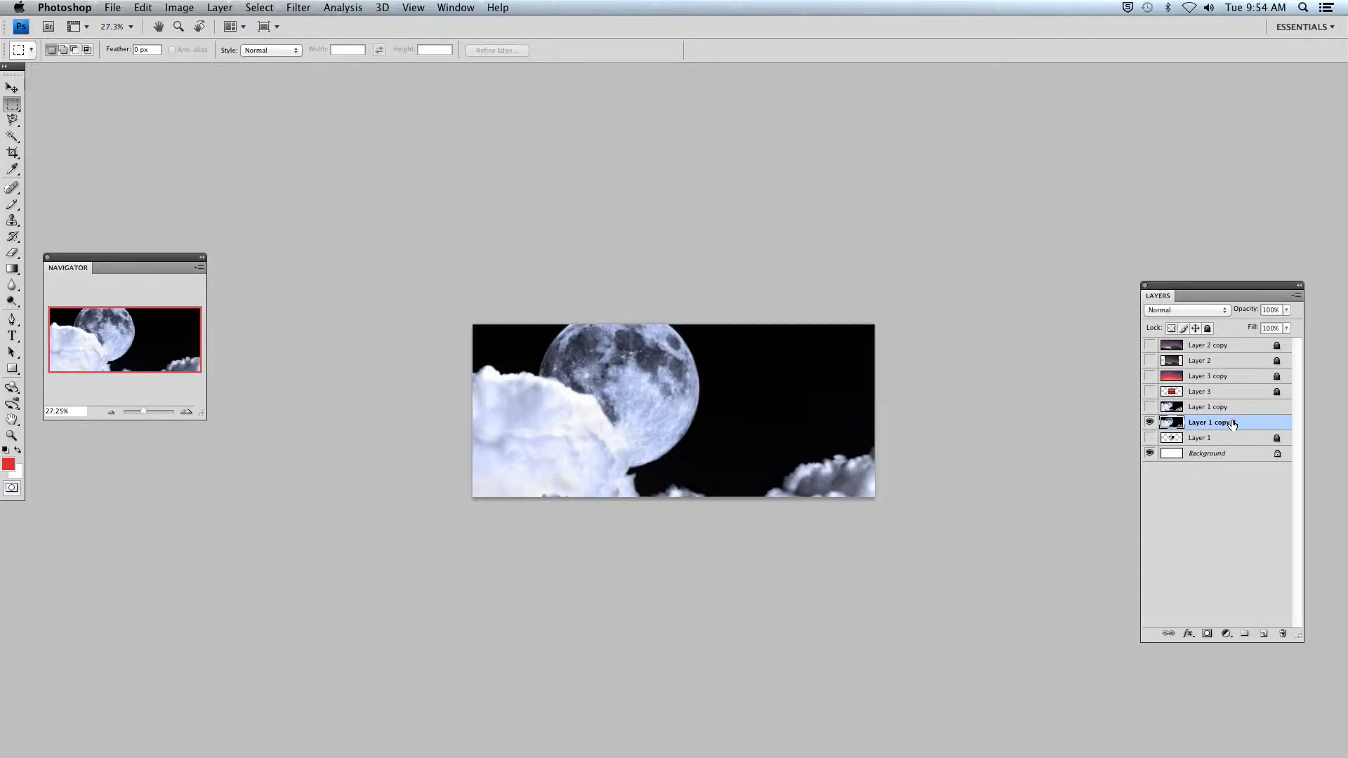
- Lock the enlarged moon layer Layer 1 copy 2 and save the document
{"action": "left_click", "coordinate": [1208, 329]}
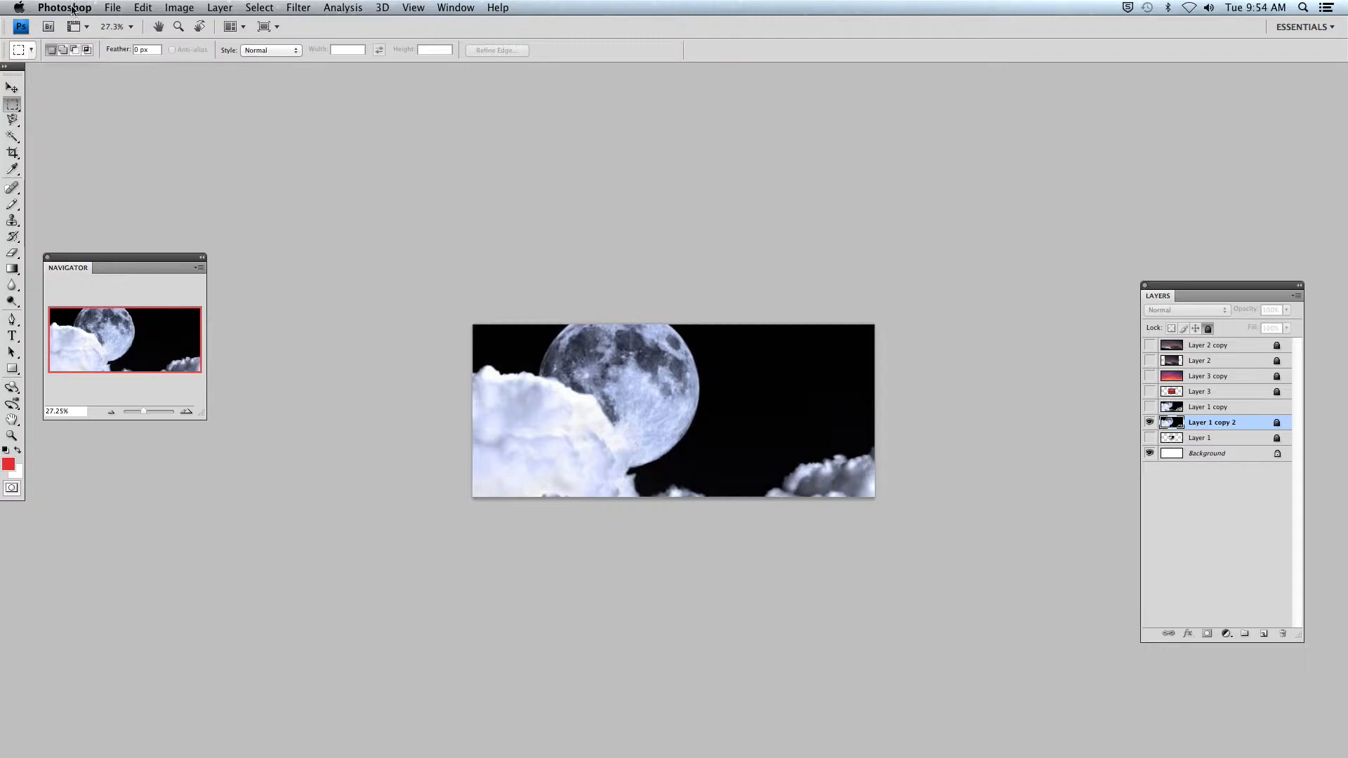
{"action": "left_click", "coordinate": [116, 9]}
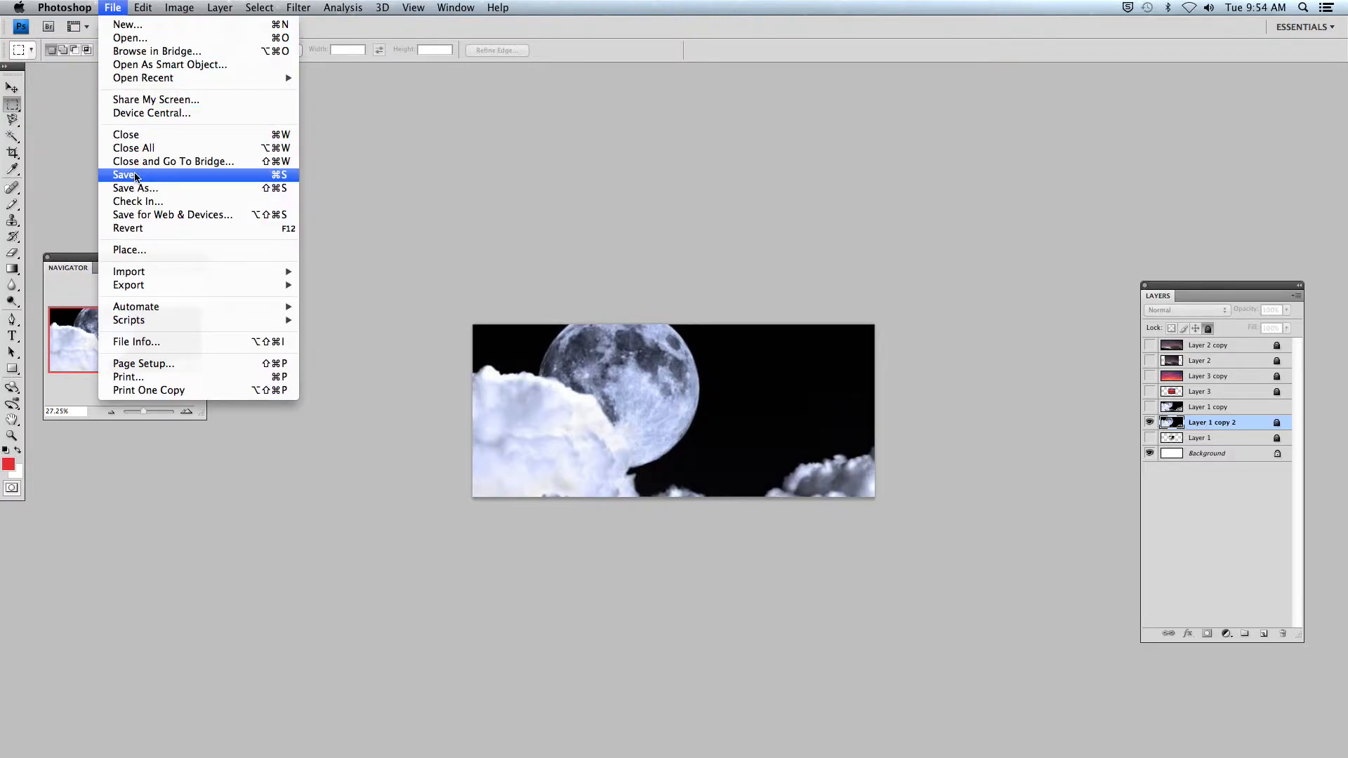
{"action": "left_click", "coordinate": [125, 175]}
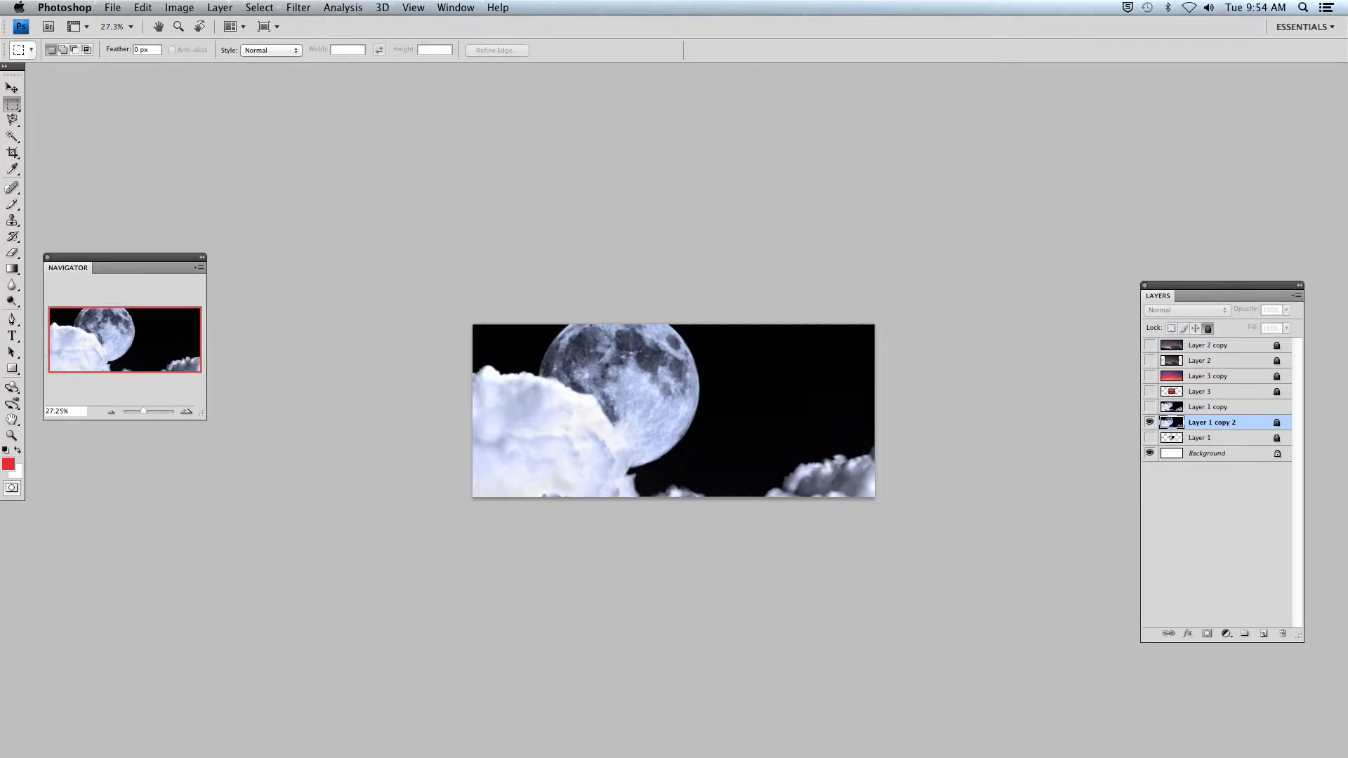
- Show the sunset image on Layer 3 and duplicate it, leaving only the unlocked copy visible and the original hidden
{"action": "left_click", "coordinate": [1150, 392]}
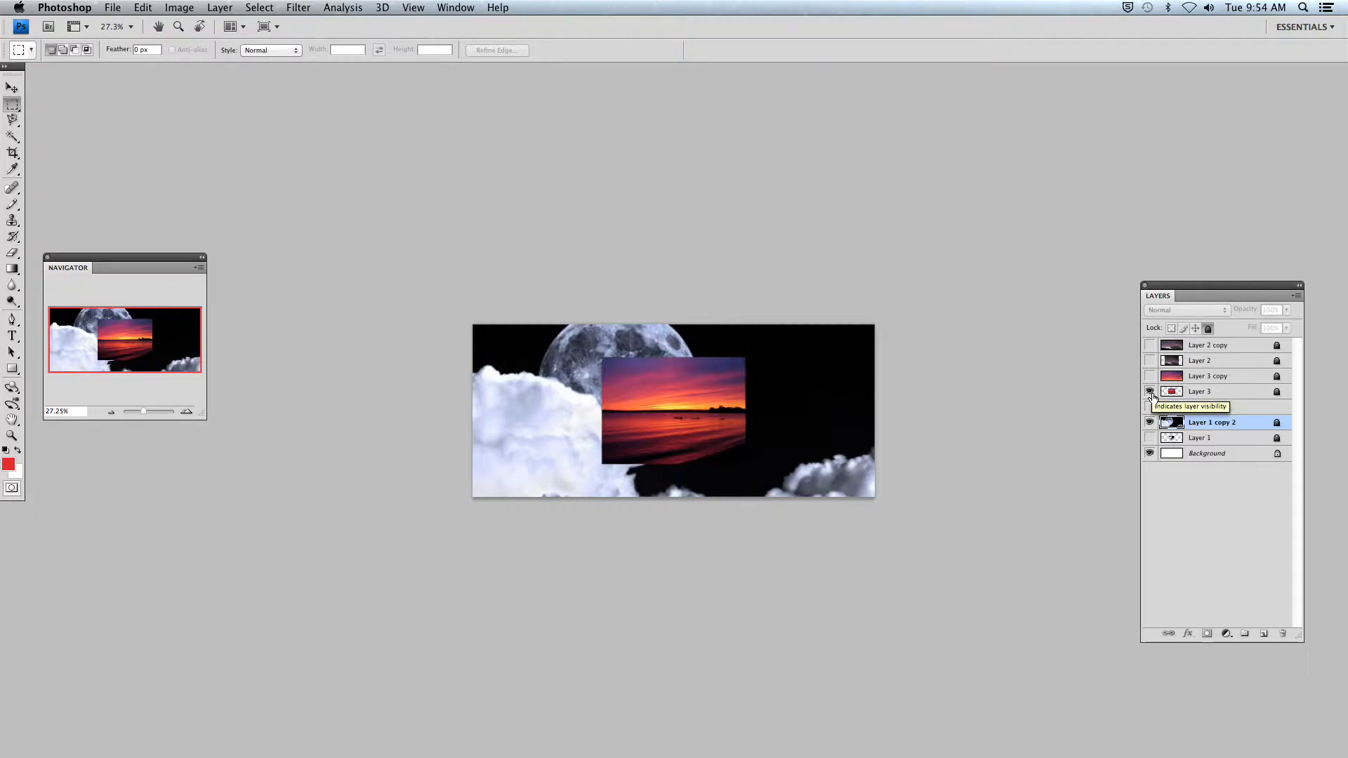
{"action": "left_click", "coordinate": [1240, 394]}
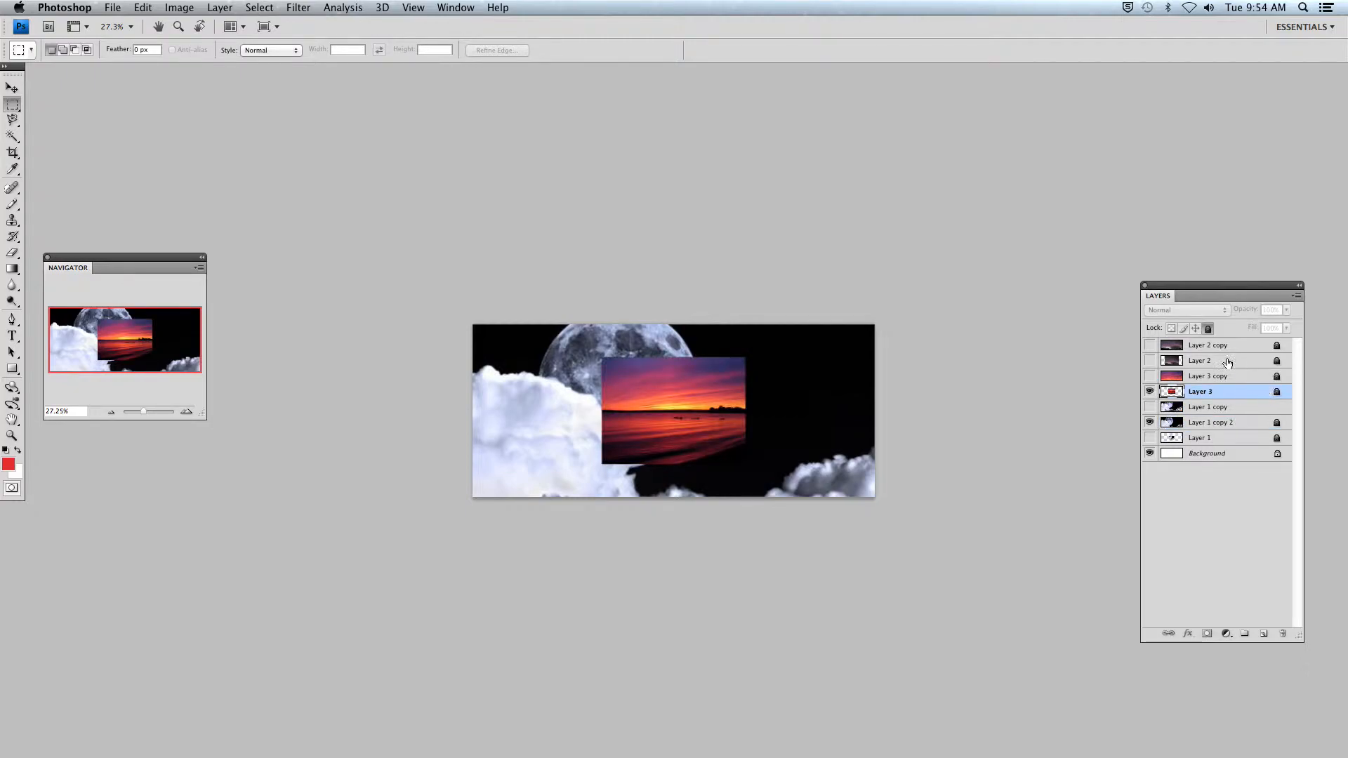
{"action": "left_click_drag", "start_coordinate": [1227, 393], "coordinate": [1266, 634]}
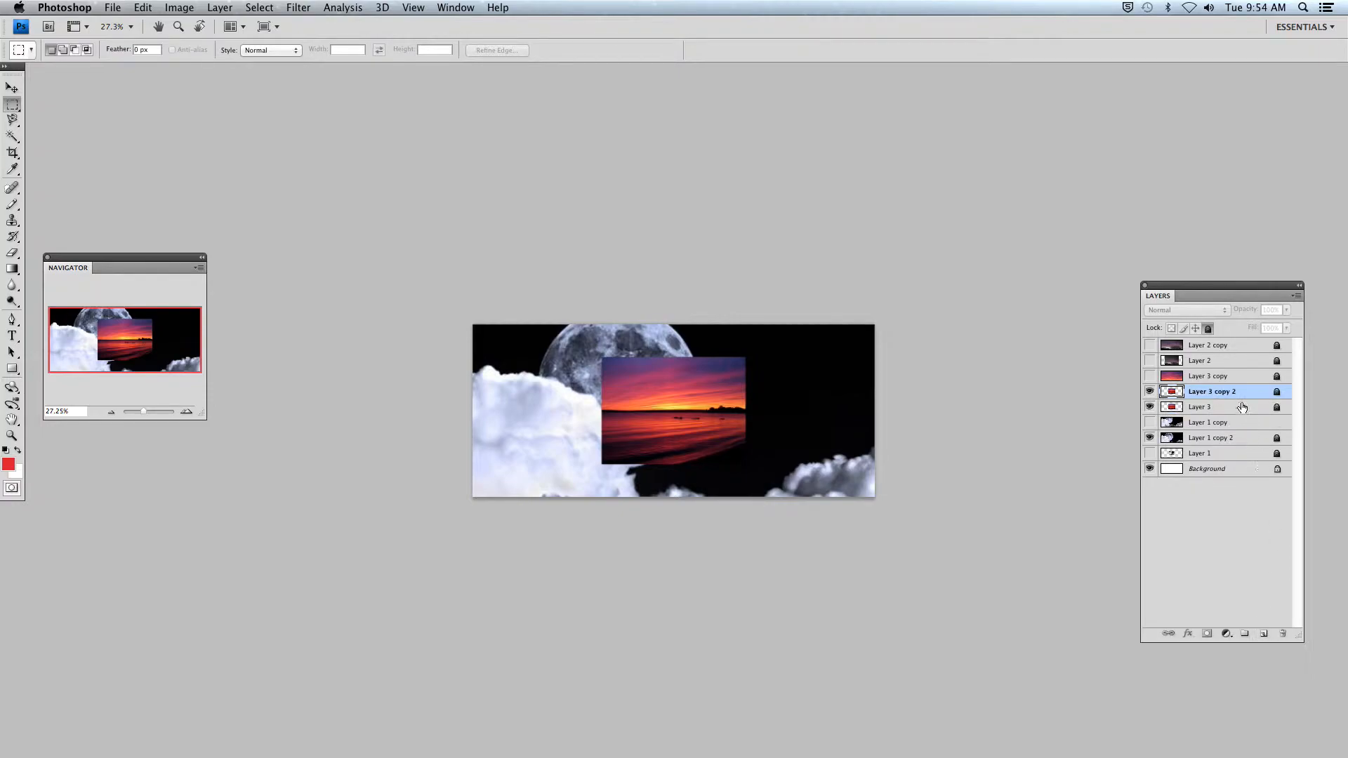
{"action": "left_click", "coordinate": [1209, 327]}
{"action": "left_click", "coordinate": [1150, 407]}
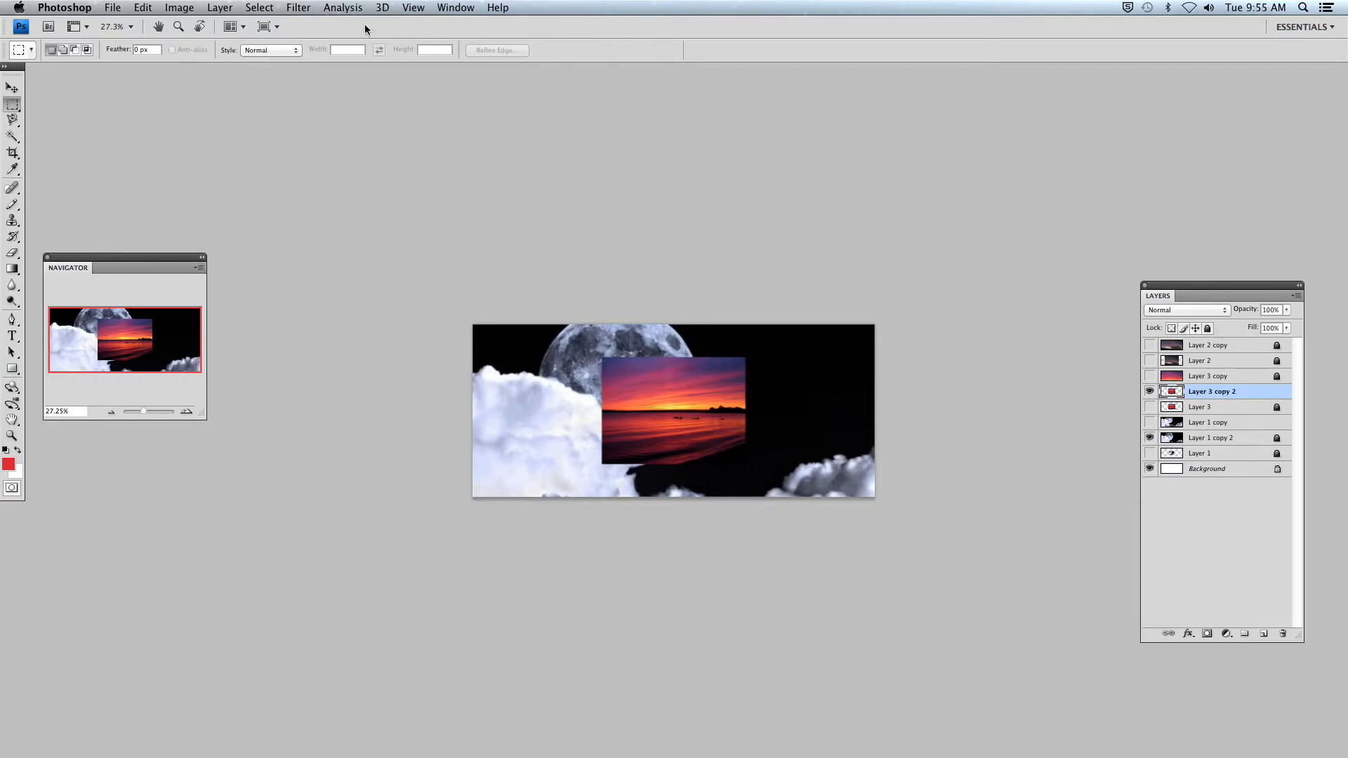
- Free Transform the sunset copy to about 301% width and 209% height, positioned to cover the whole canvas
{"action": "left_click", "coordinate": [142, 9]}
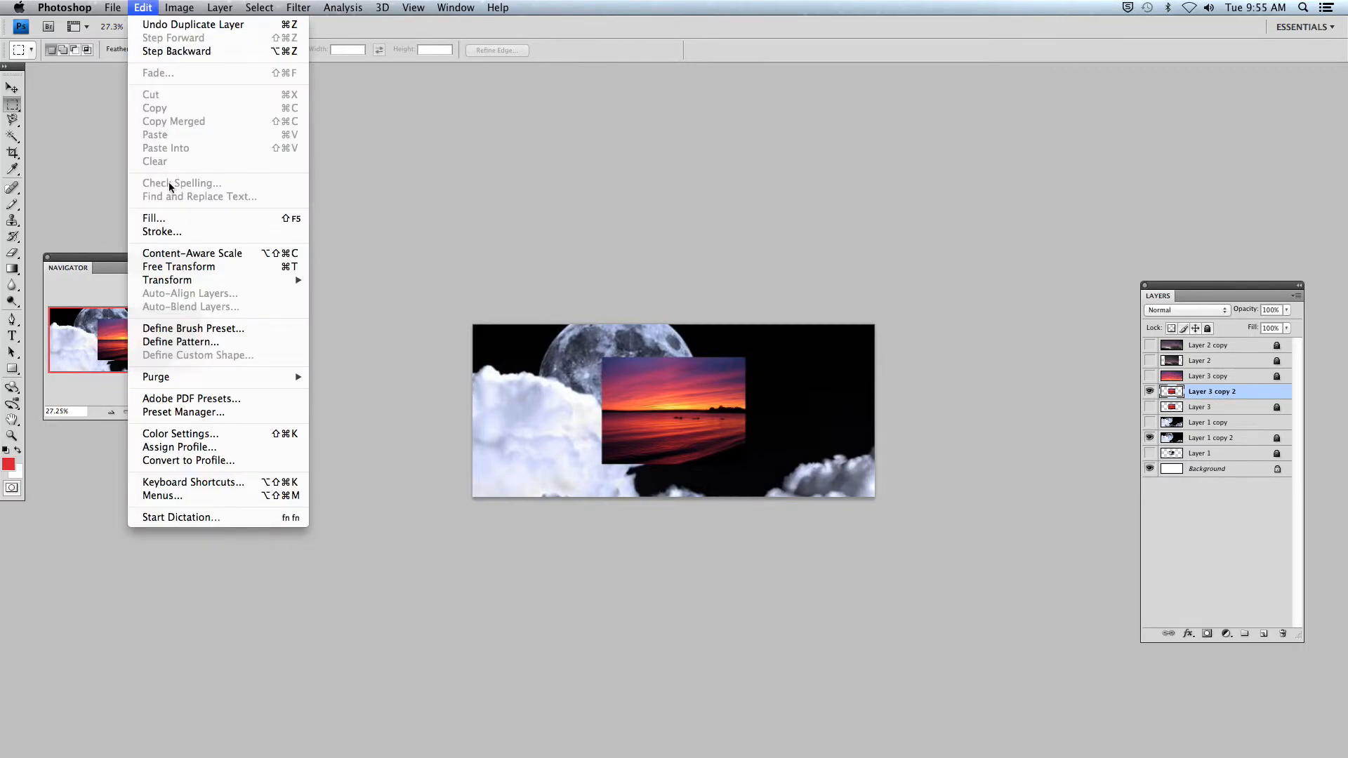
{"action": "left_click", "coordinate": [173, 272]}
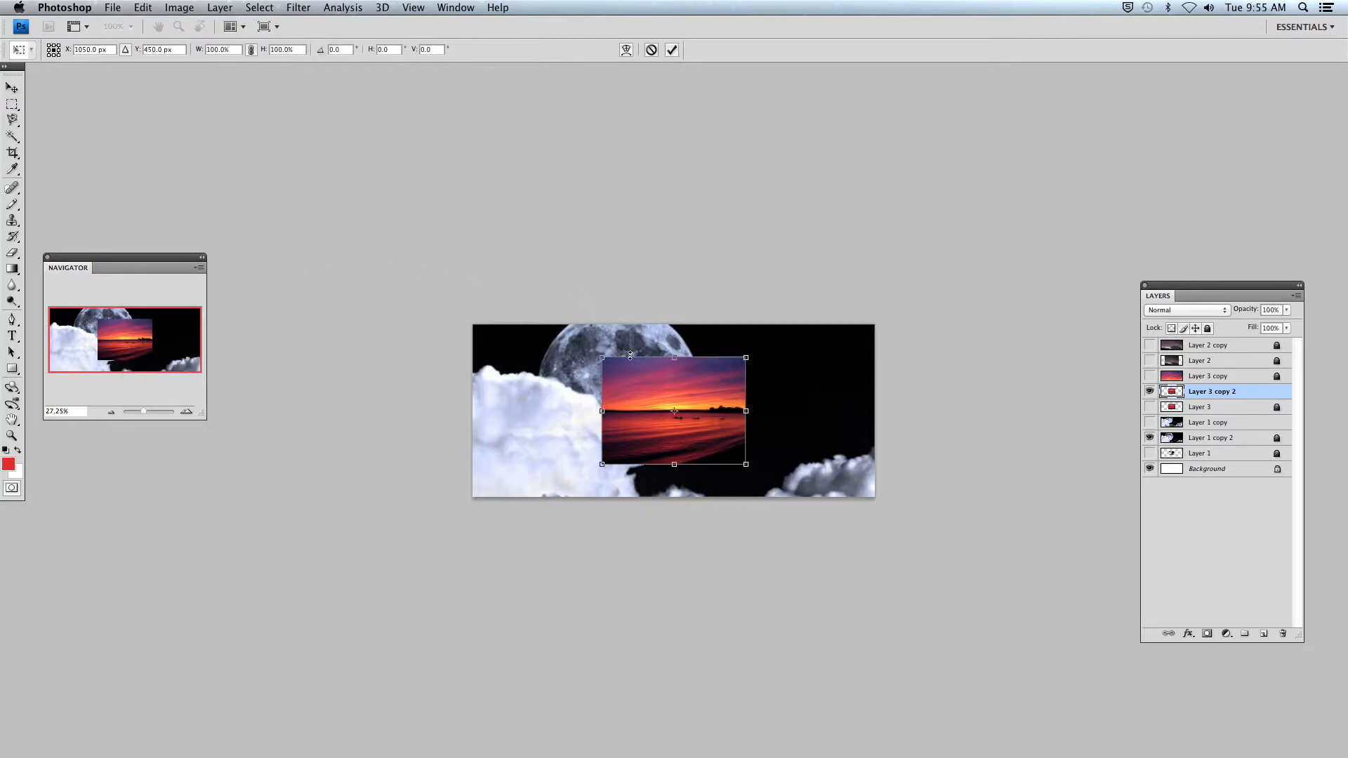
{"action": "left_click_drag", "start_coordinate": [602, 357], "coordinate": [458, 307]}
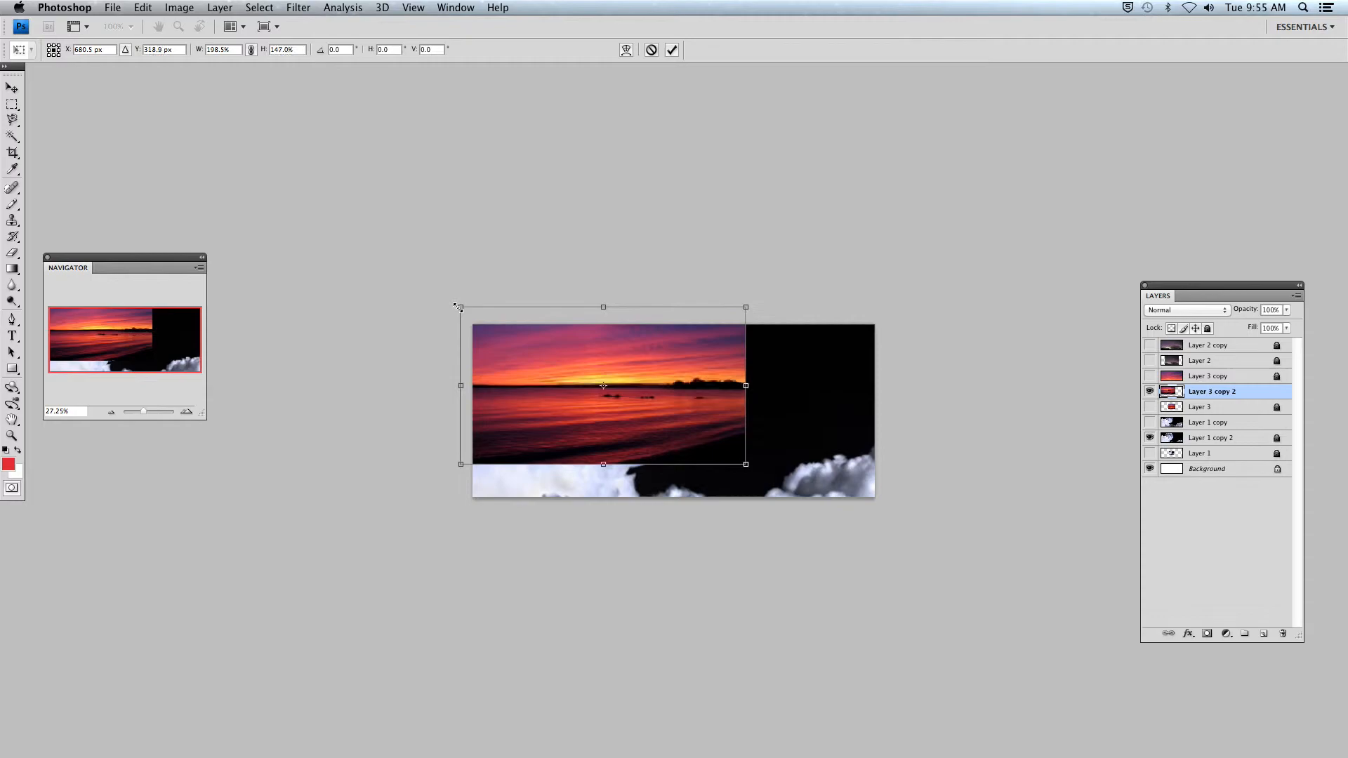
{"action": "left_click_drag", "start_coordinate": [745, 464], "coordinate": [890, 531]}
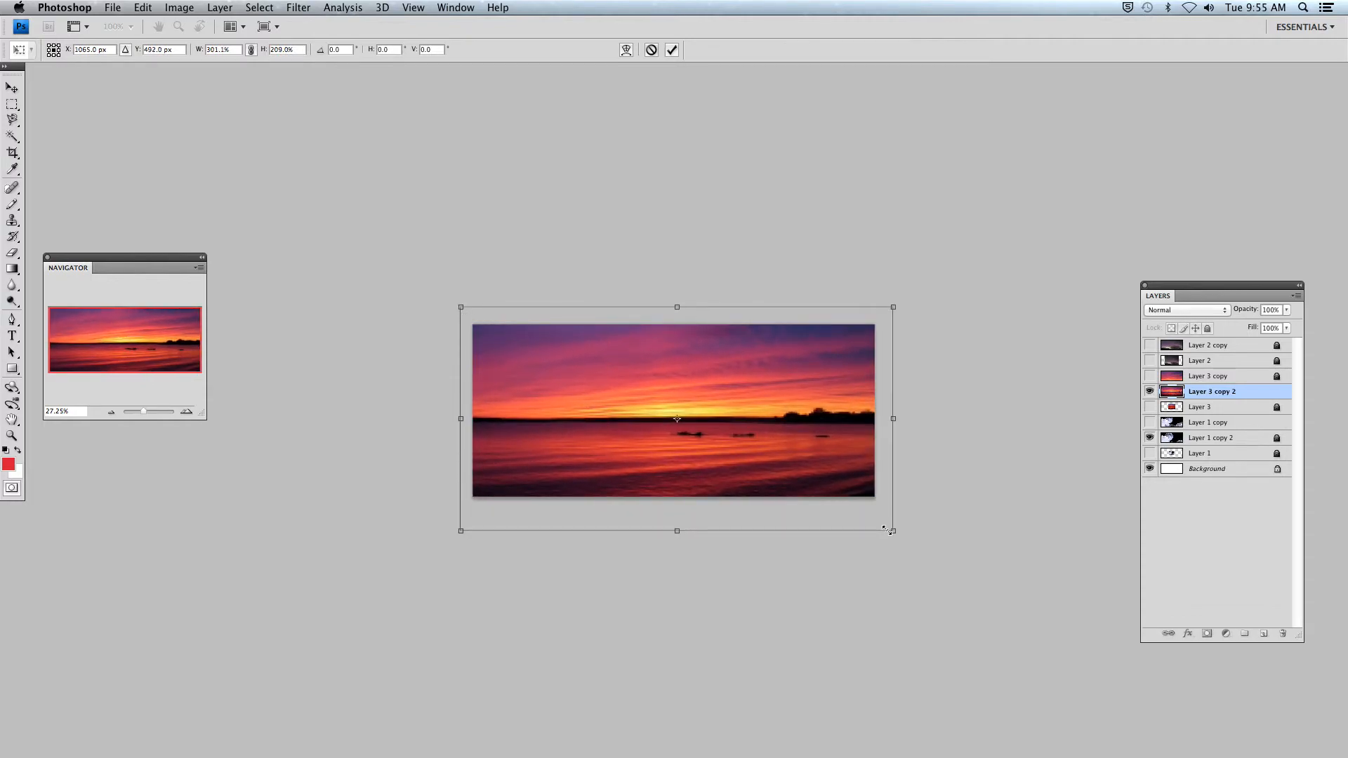
{"action": "left_click_drag", "start_coordinate": [805, 470], "coordinate": [812, 467]}
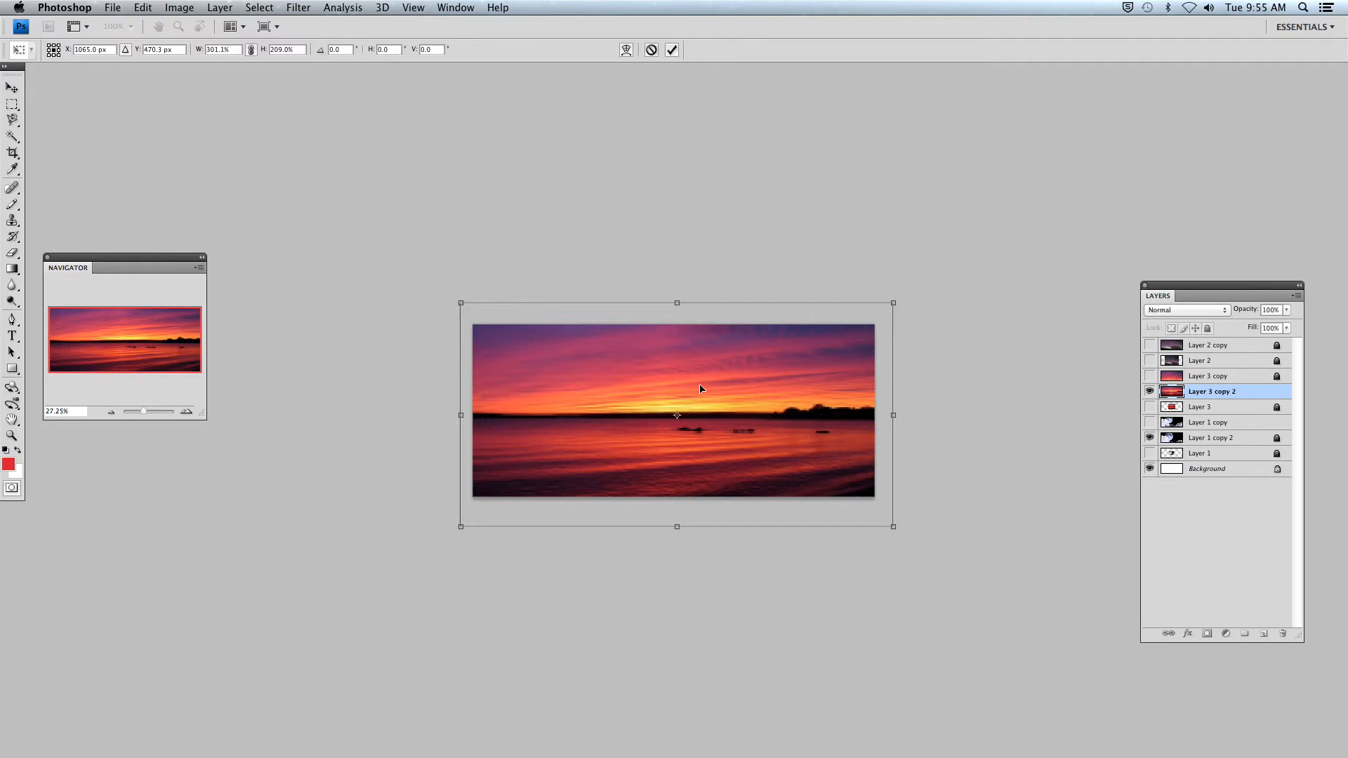
{"action": "key", "text": "Return"}
{"action": "key", "text": "m"}
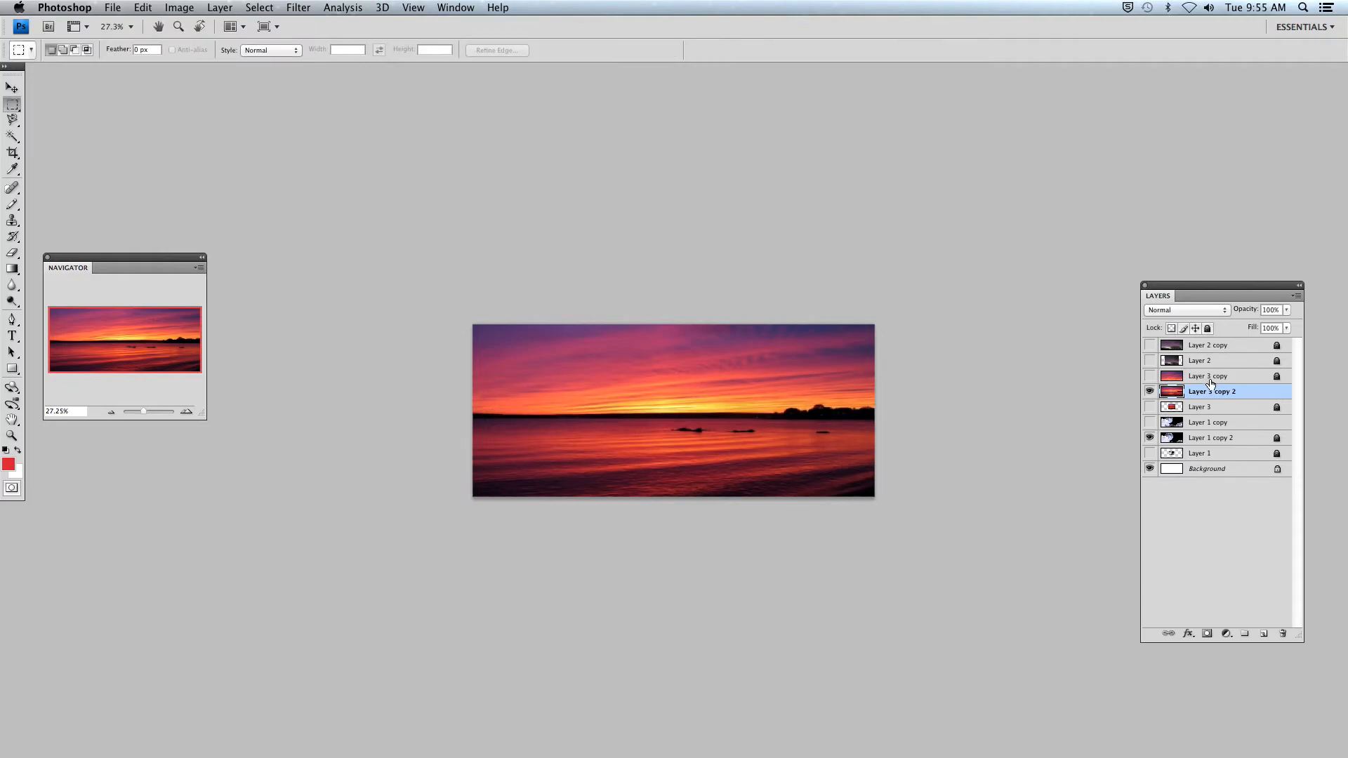
- Lock the stretched sunset layer Layer 3 copy 2 and save the document
{"action": "left_click", "coordinate": [1206, 329]}
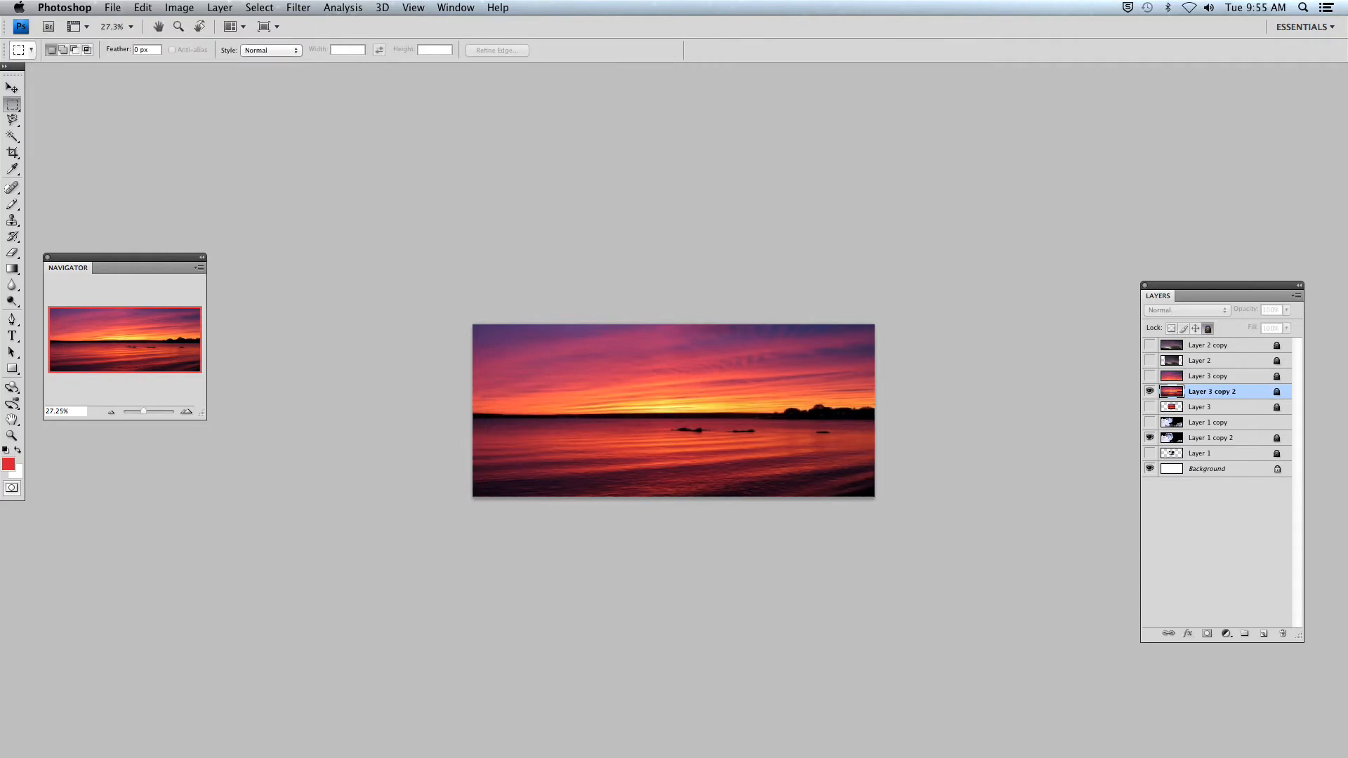
{"action": "left_click", "coordinate": [113, 8]}
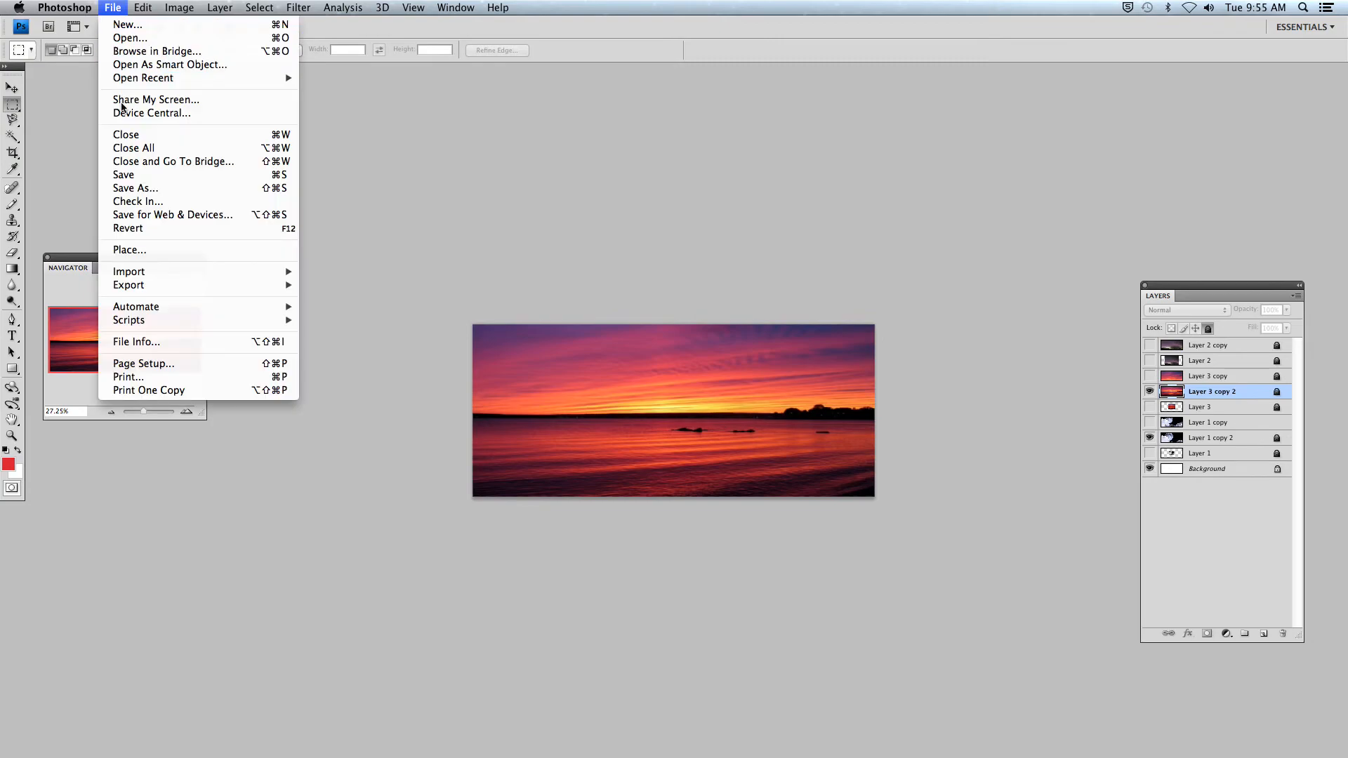
{"action": "left_click", "coordinate": [133, 181]}
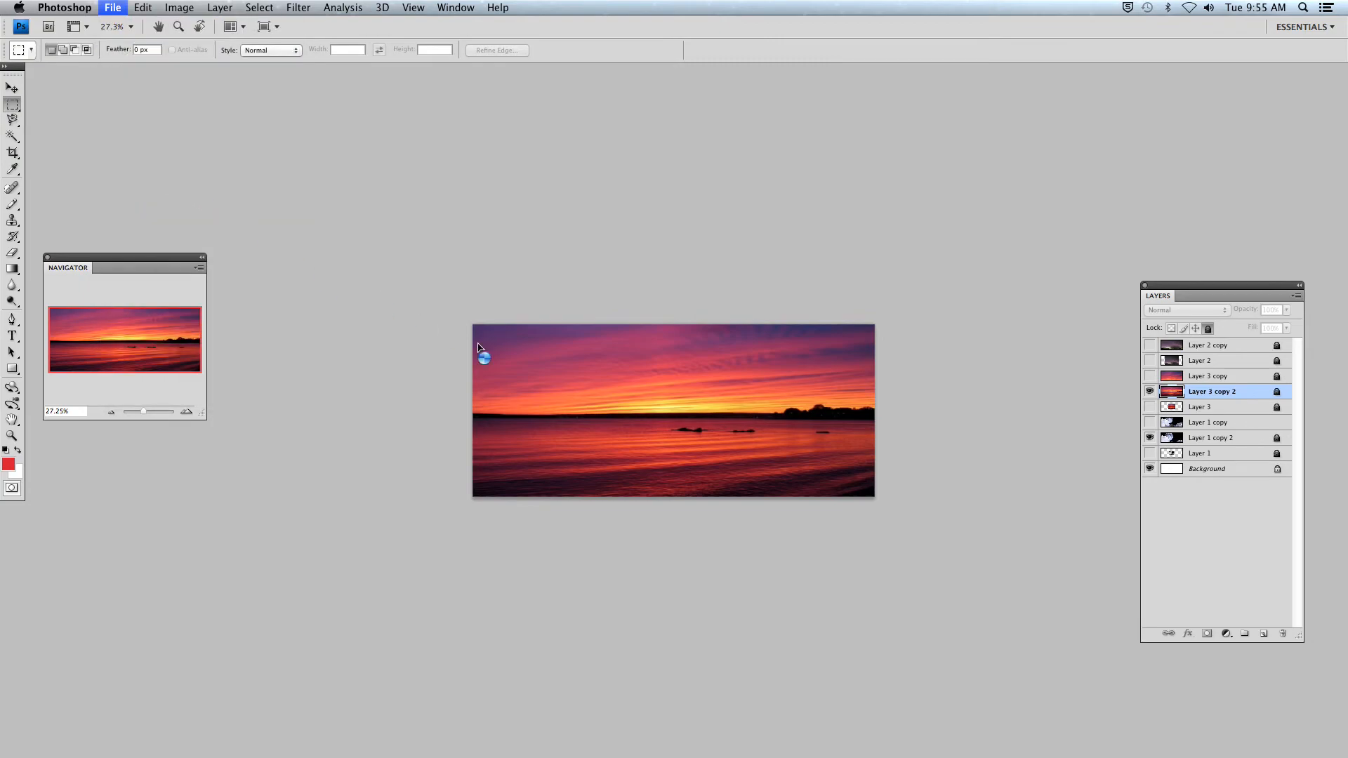